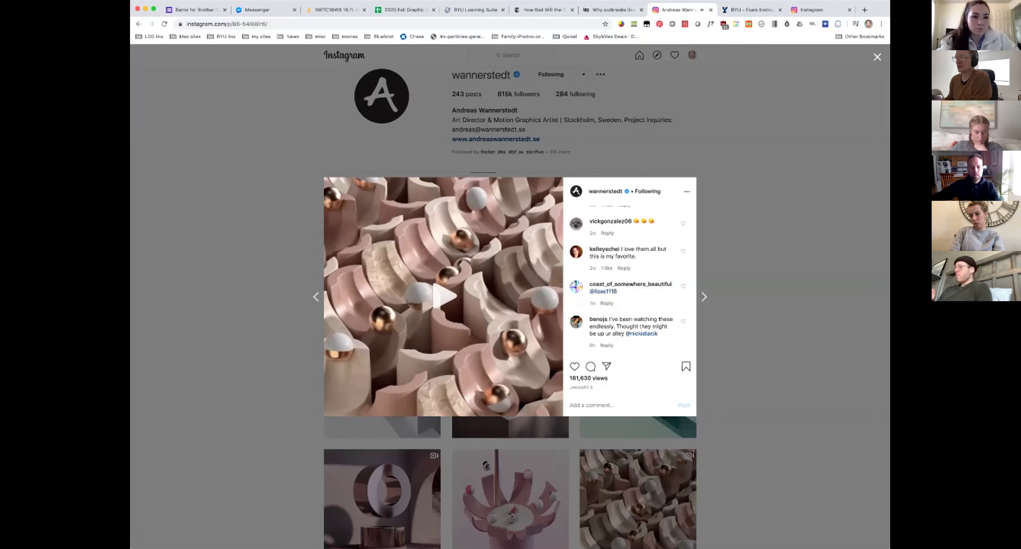
# Close the open post and look through the motion graphics artist's grid of 3D animation posts.
pyautogui.press('Escape')
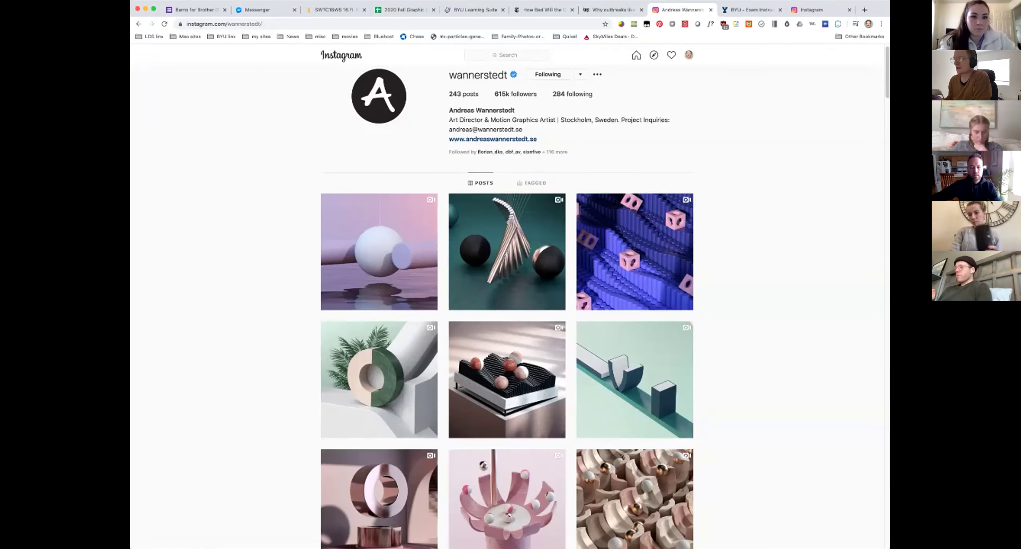
pyautogui.scroll(-10, 507, 299)
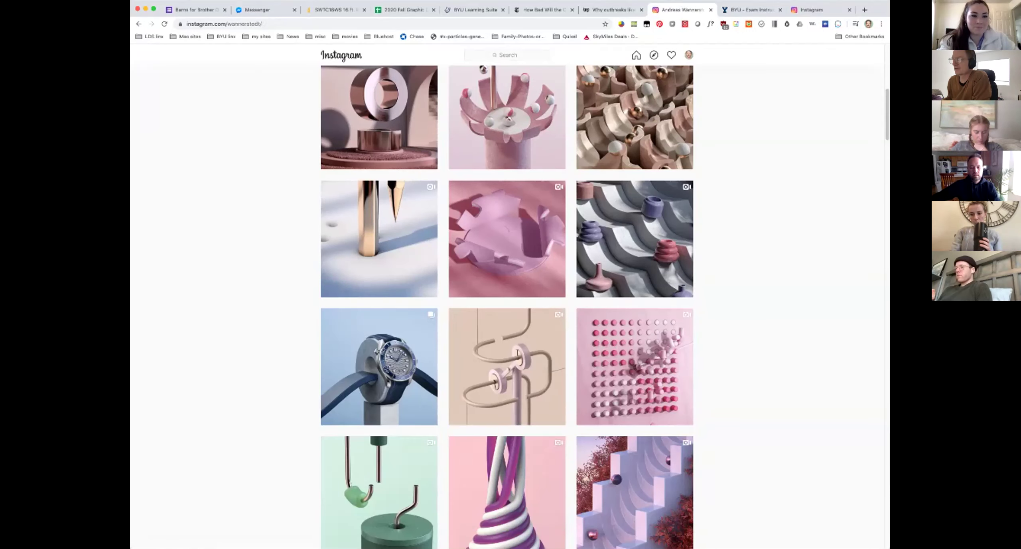
pyautogui.scroll(-4, 506, 299)
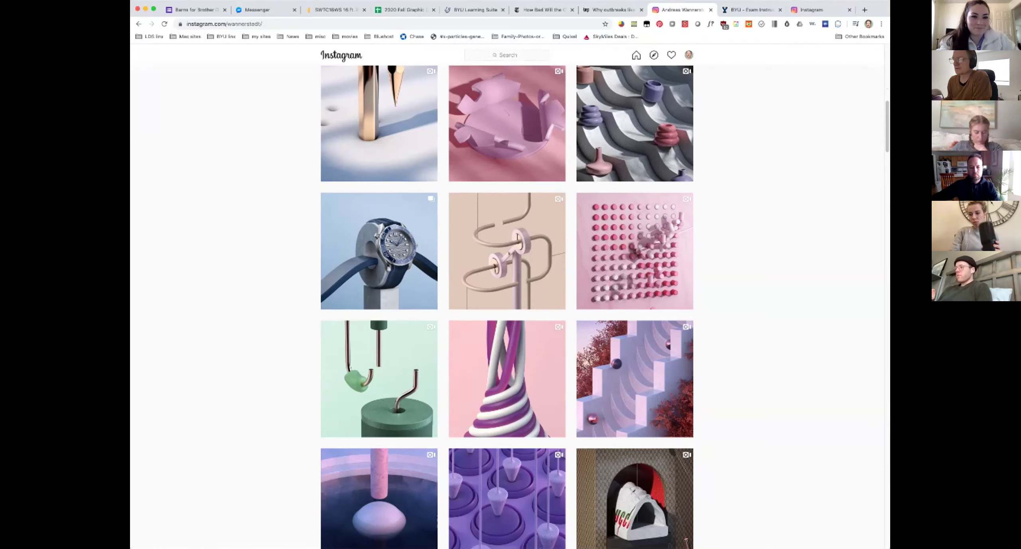
pyautogui.scroll(-5, 506, 299)
pyautogui.scroll(-4, 506, 299)
pyautogui.scroll(-4, 507, 299)
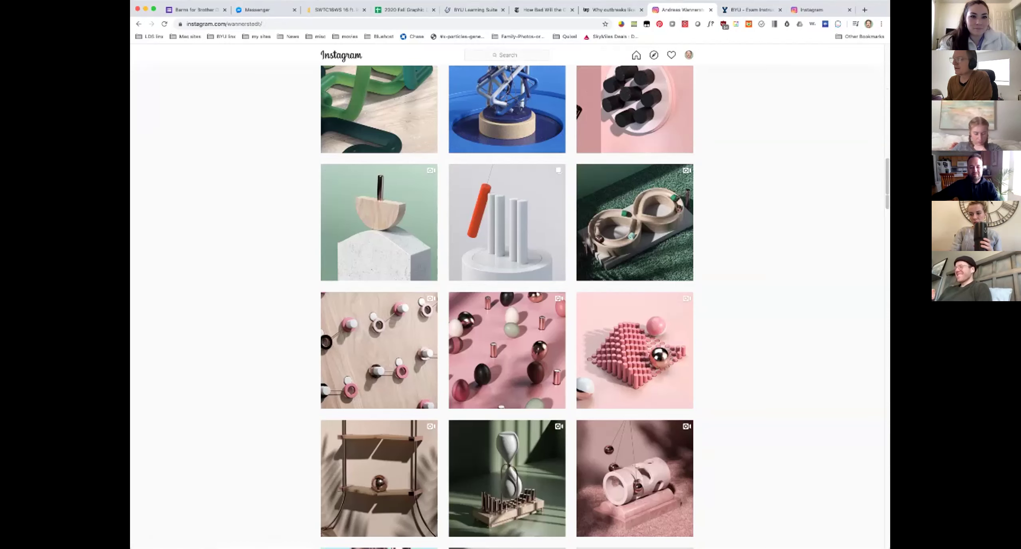
pyautogui.scroll(-3, 506, 299)
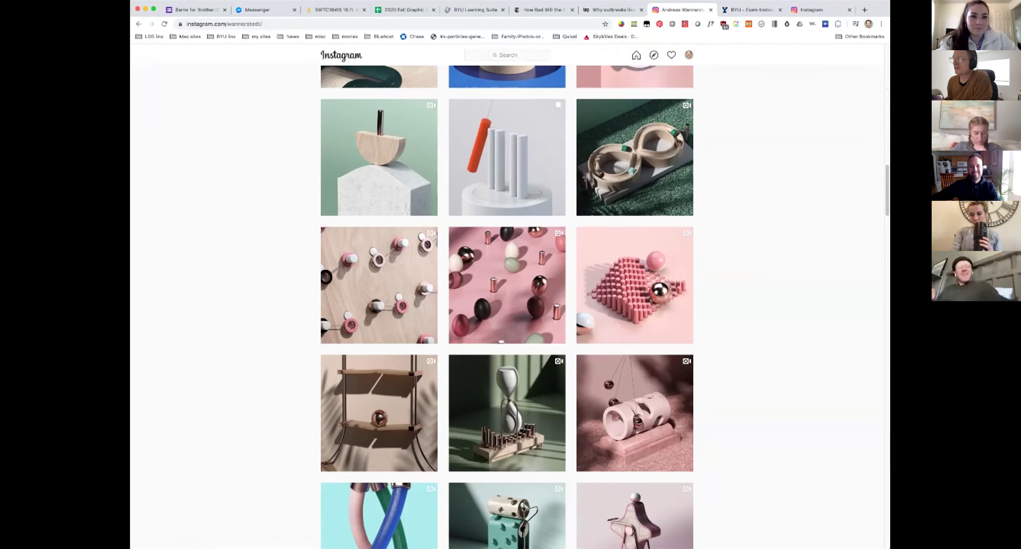
pyautogui.scroll(-2, 506, 299)
pyautogui.scroll(-5, 506, 299)
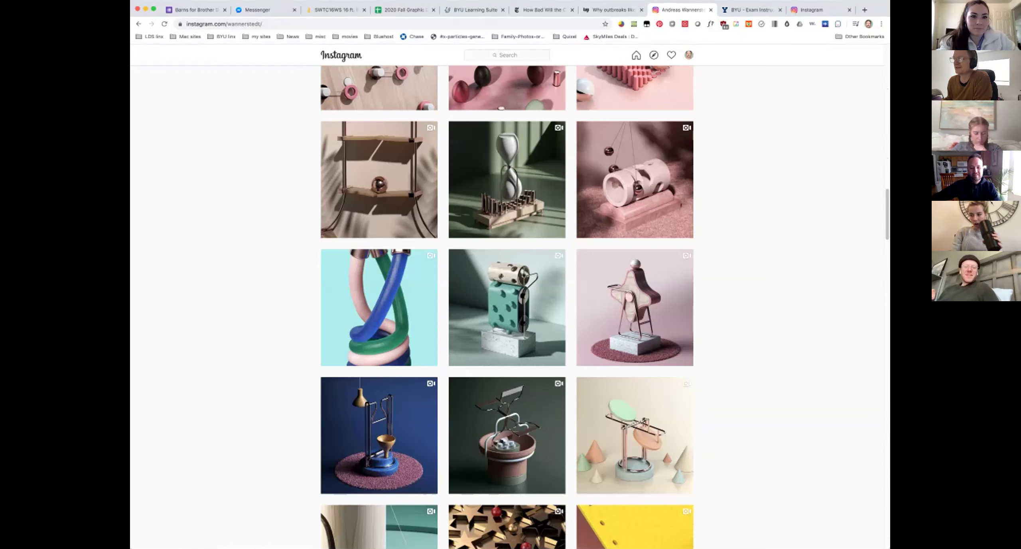
pyautogui.scroll(-3, 507, 299)
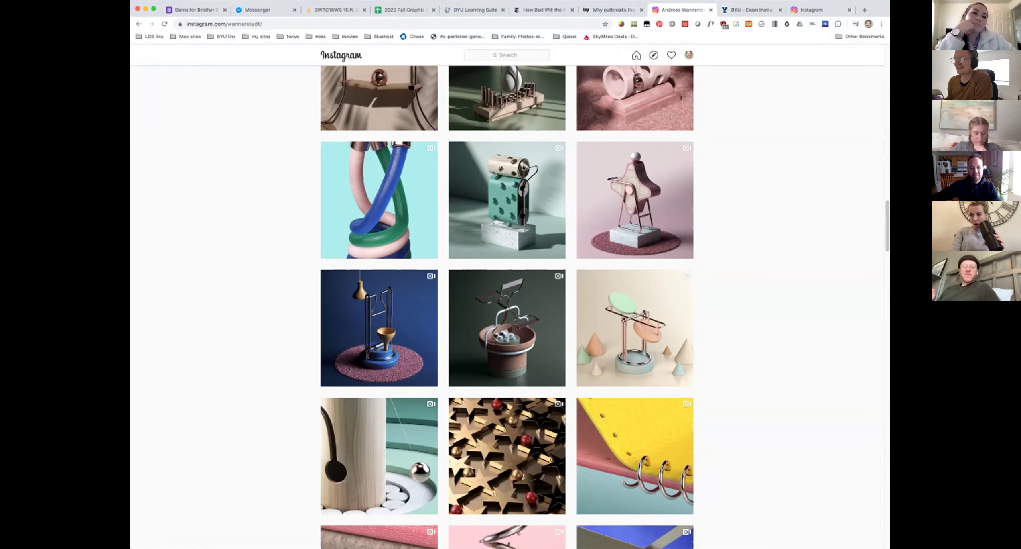
pyautogui.scroll(-7, 507, 299)
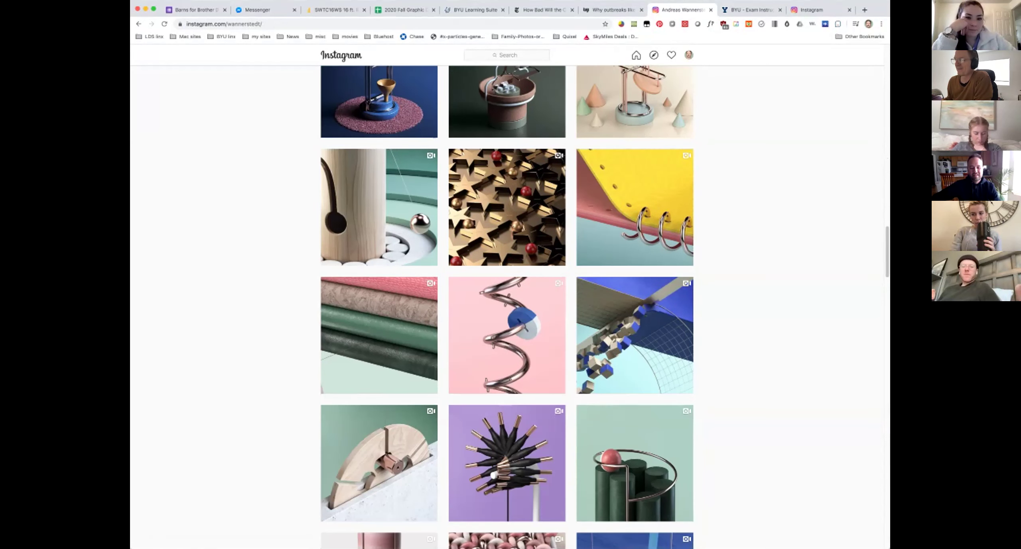
pyautogui.scroll(-6, 506, 299)
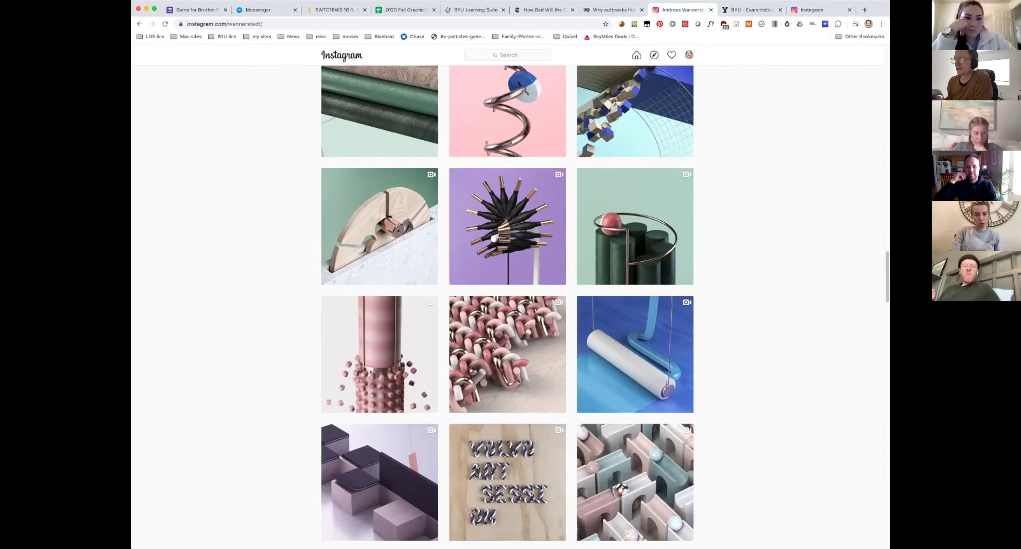
pyautogui.scroll(-7, 507, 307)
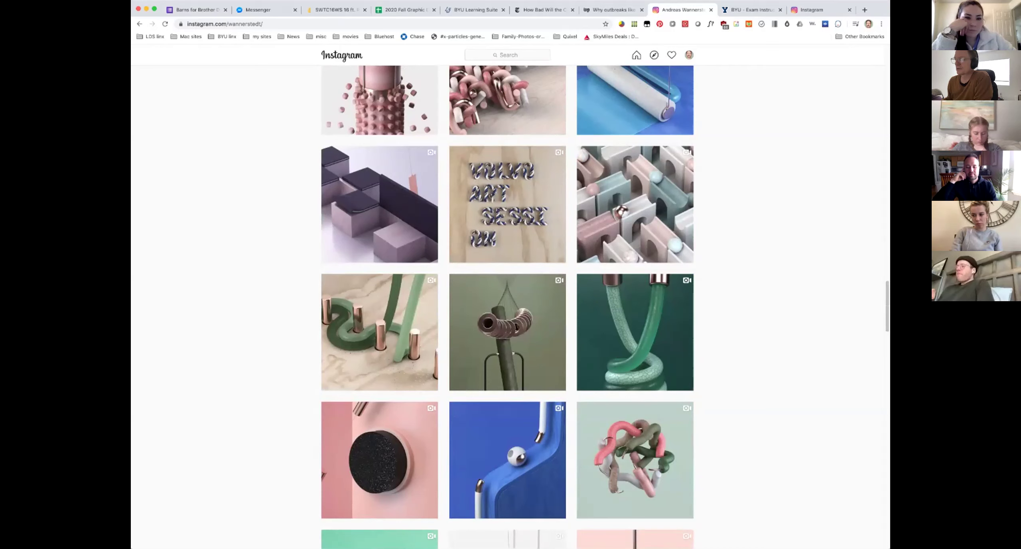
pyautogui.scroll(-8, 507, 307)
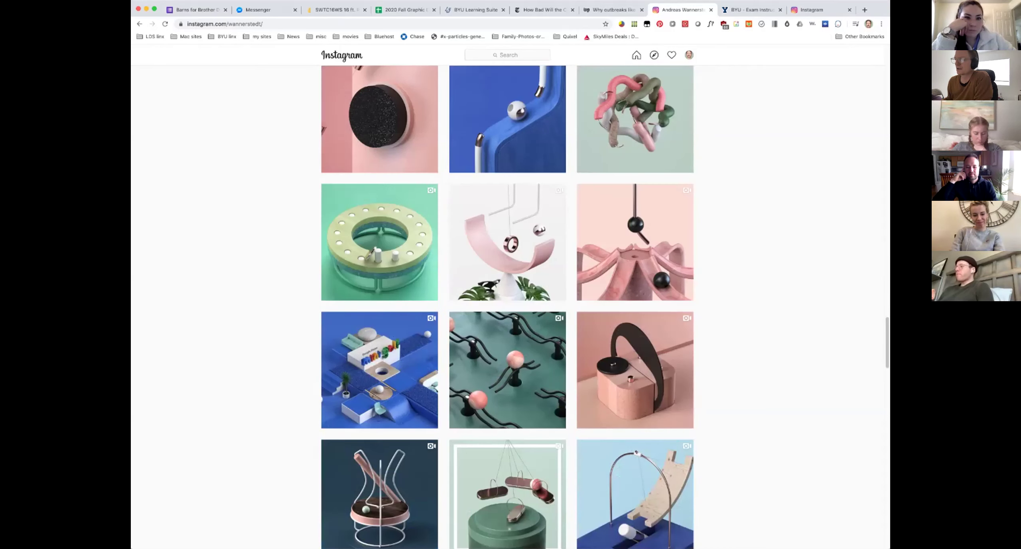
pyautogui.scroll(-1, 507, 307)
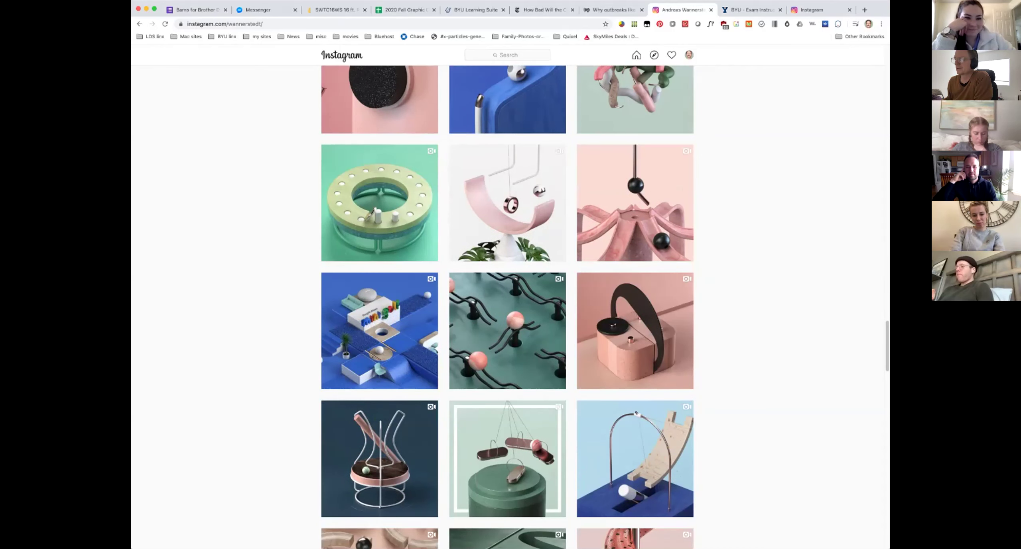
pyautogui.scroll(-3, 508, 307)
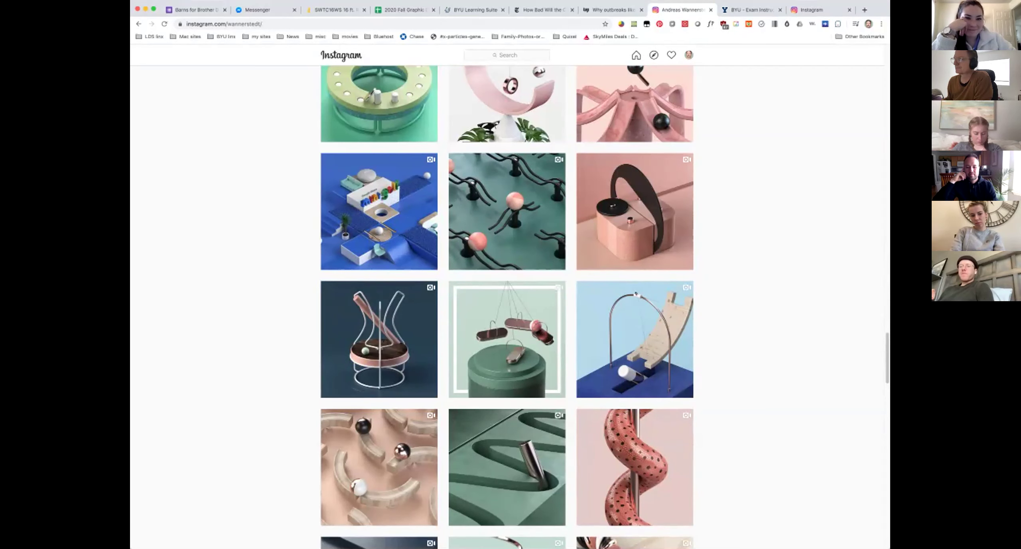
pyautogui.scroll(-3, 507, 307)
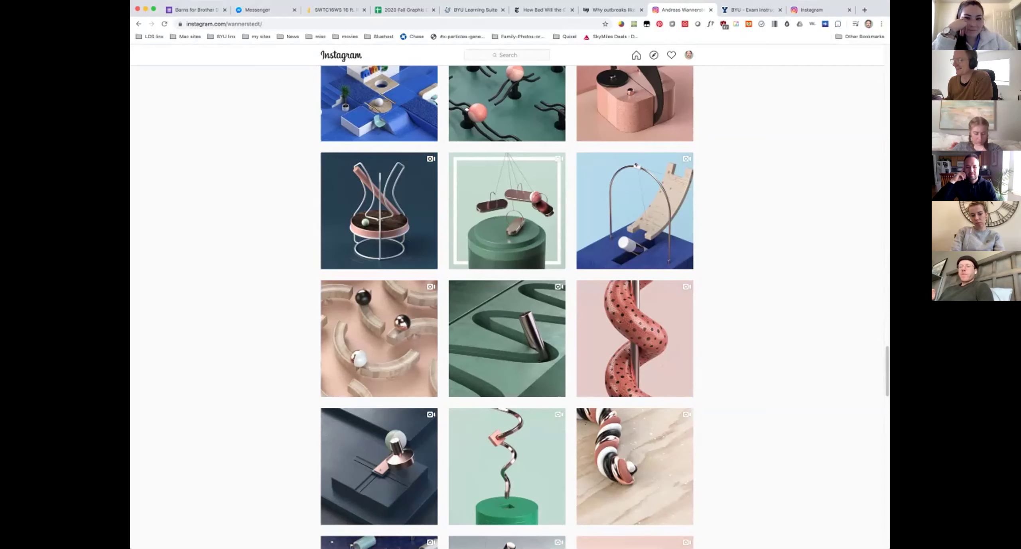
# View the post of the pink spotted coil around a metal pole, close it and browse more of the artist's grid.
pyautogui.click(635, 339)
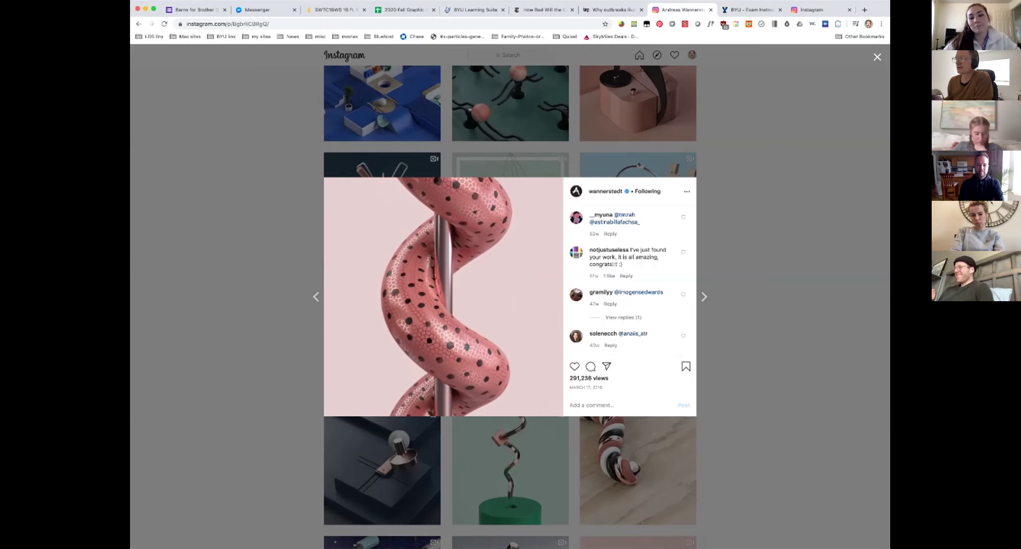
pyautogui.press('Escape')
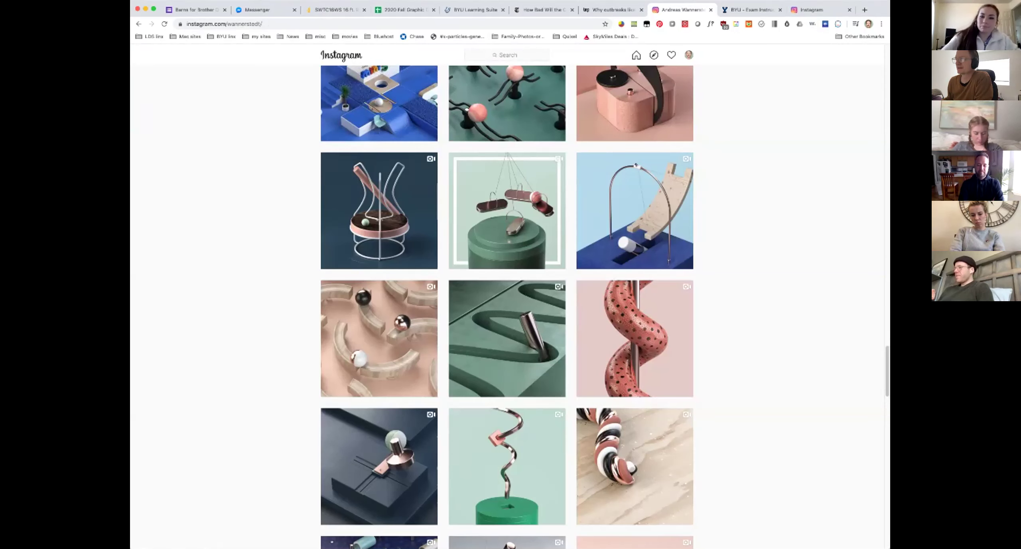
pyautogui.scroll(-7, 507, 307)
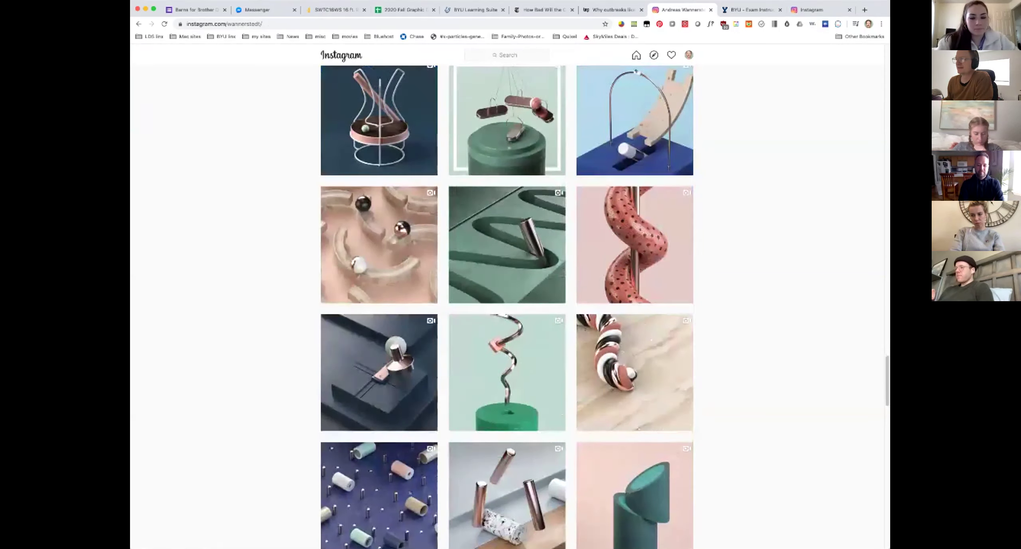
pyautogui.scroll(-8, 506, 307)
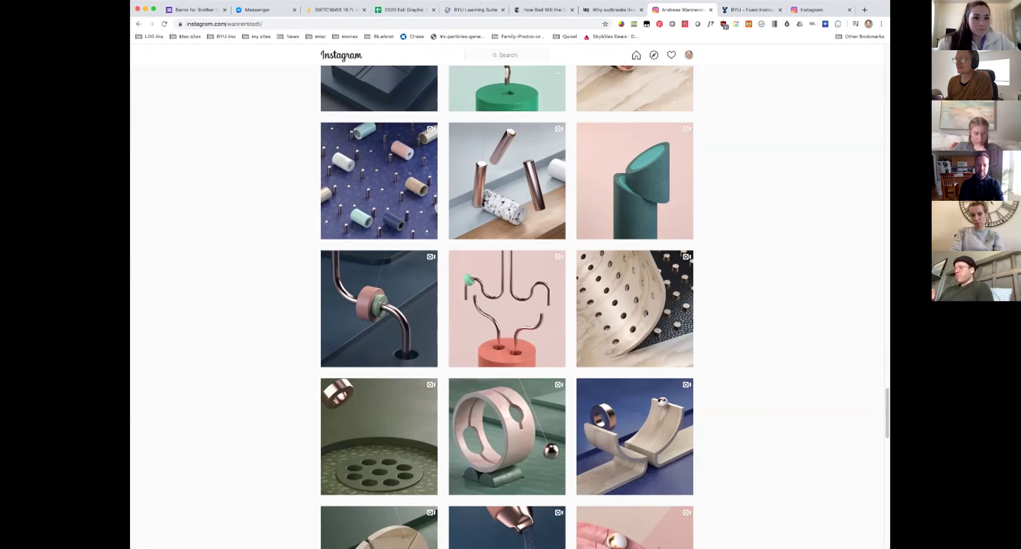
pyautogui.scroll(20, 507, 307)
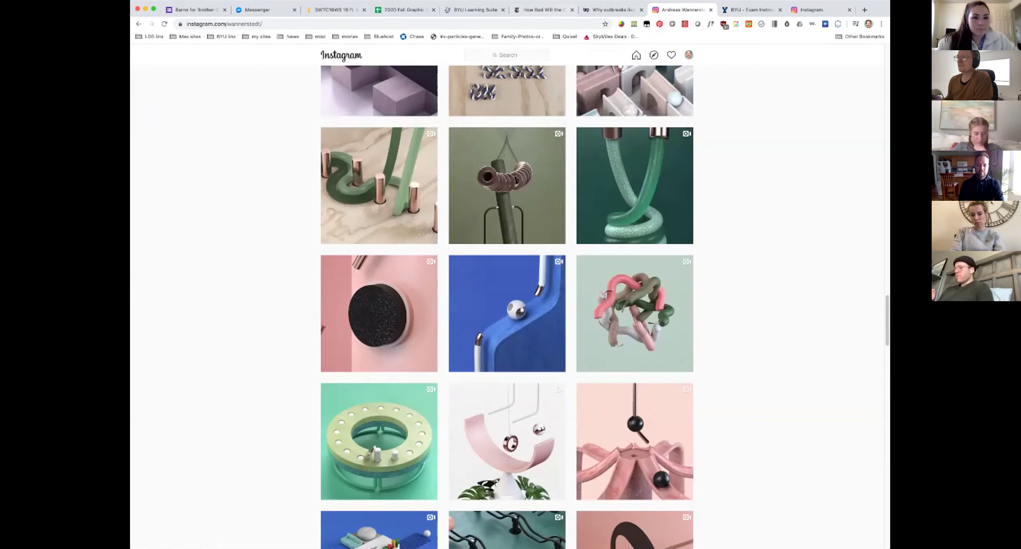
# Switch to the BYU Learning Suite course schedule and open the Information Graphics assignment listed under Wed - Apr 15.
pyautogui.click(475, 10)
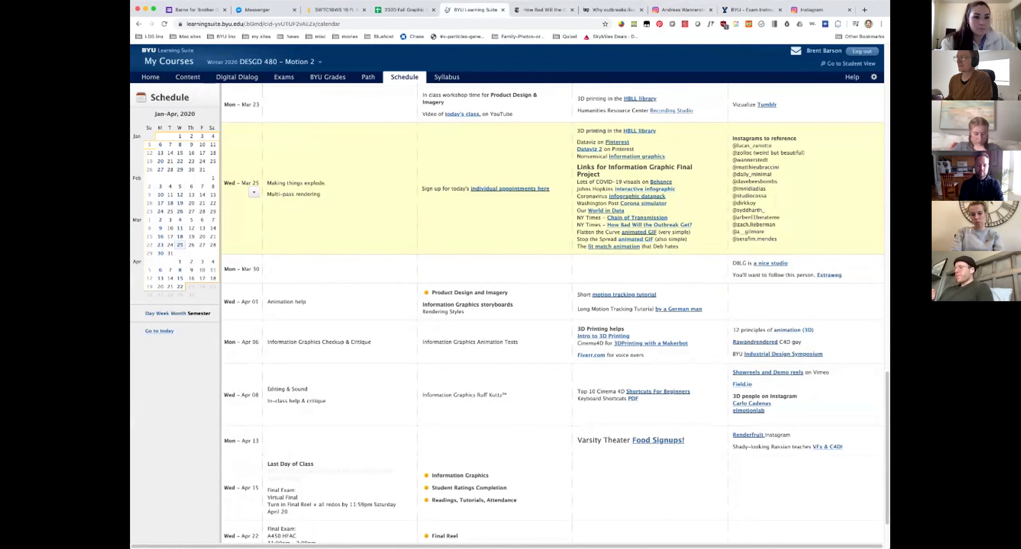
pyautogui.scroll(-2, 553, 315)
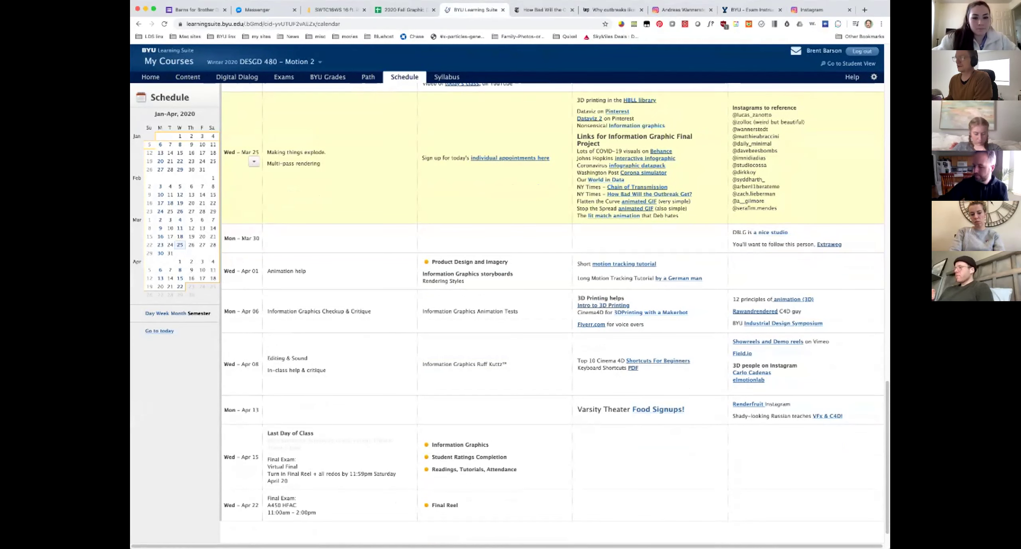
pyautogui.scroll(-1, 552, 297)
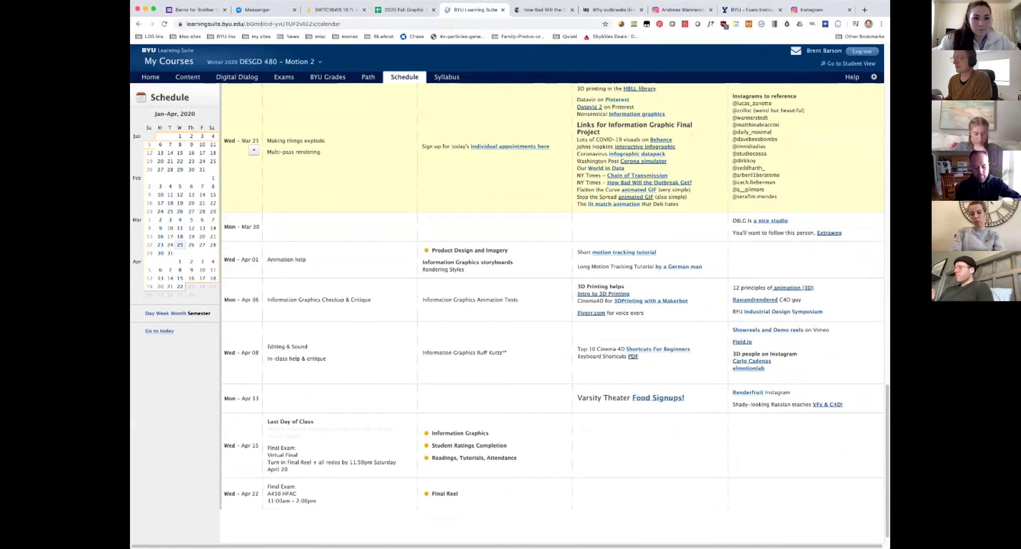
pyautogui.click(459, 434)
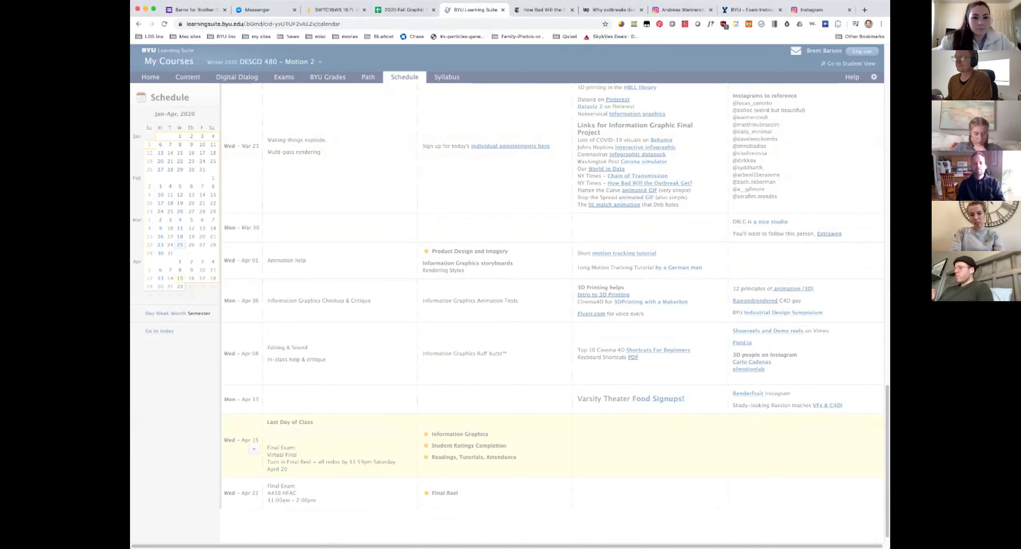
pyautogui.scroll(-1, 553, 313)
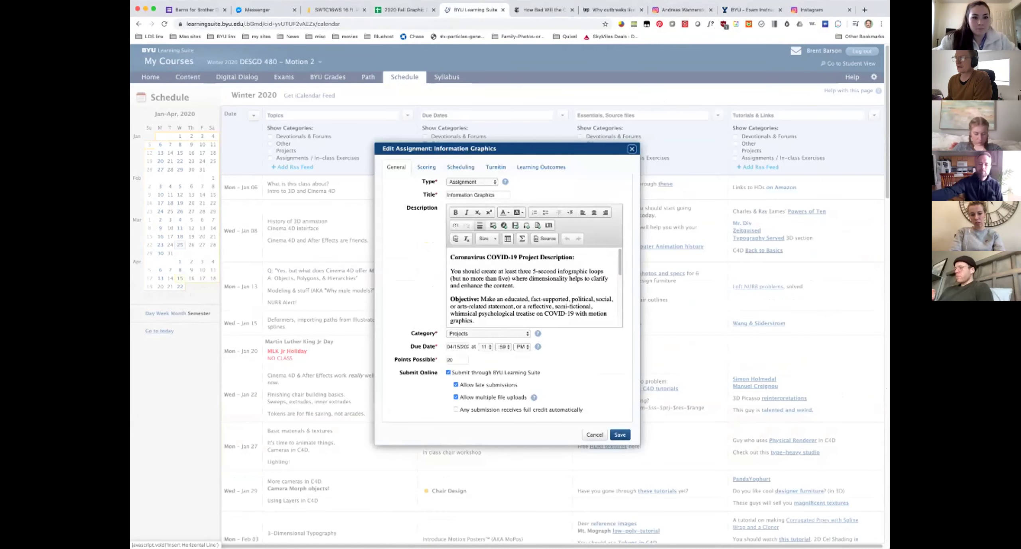
# Examine the COVID-19 project description's infographic loop requirements, objective and suggested topics.
pyautogui.scroll(-3, 532, 287)
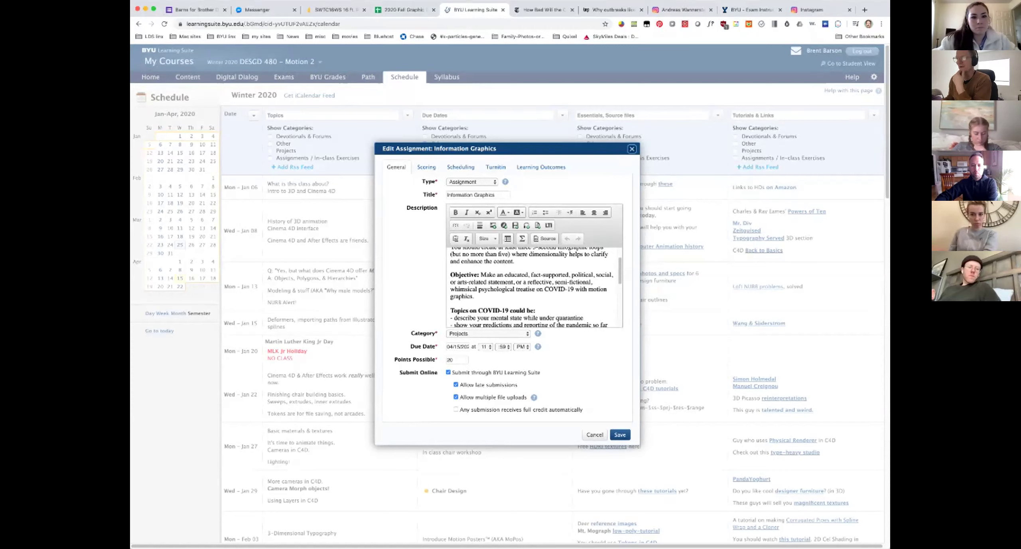
pyautogui.scroll(-3, 532, 287)
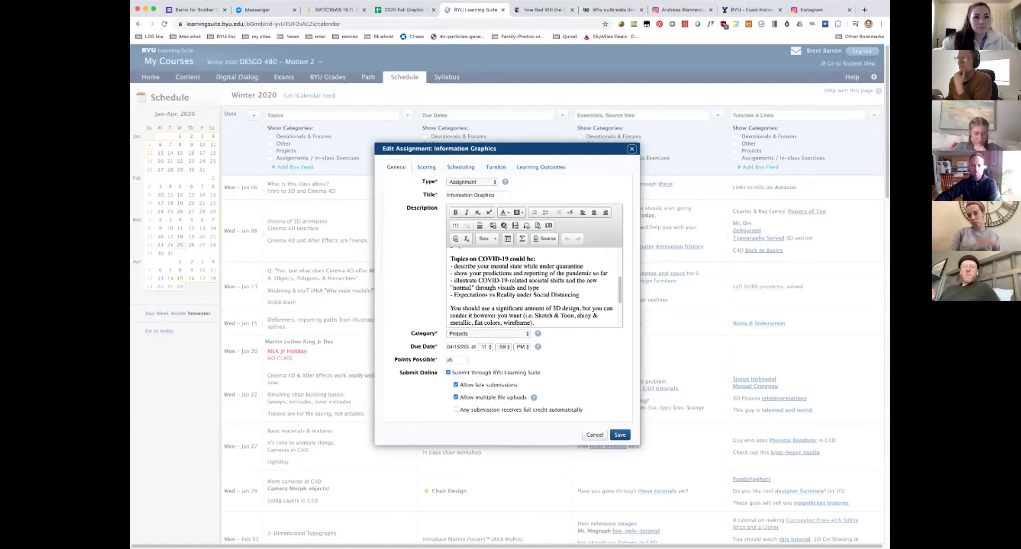
pyautogui.scroll(2, 532, 288)
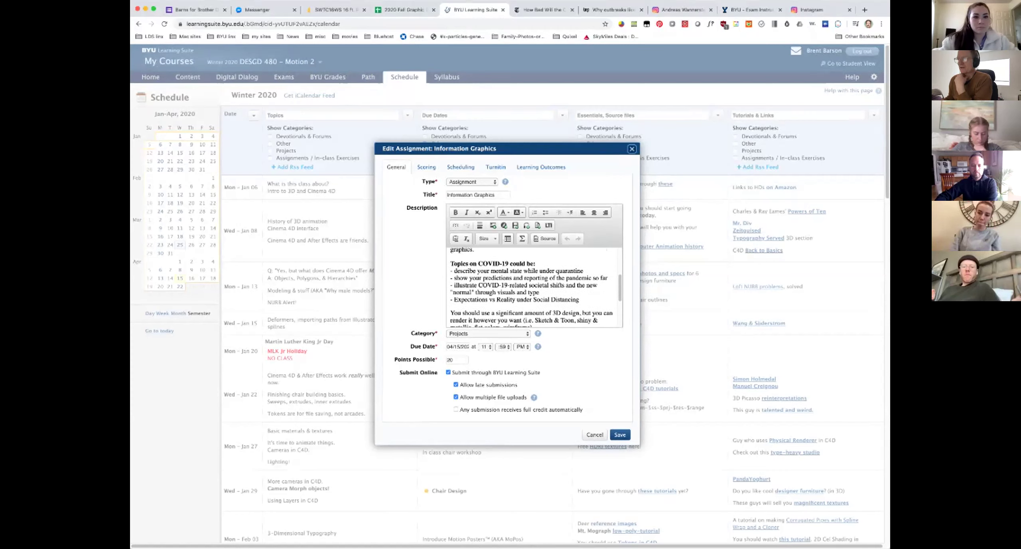
pyautogui.scroll(1, 533, 288)
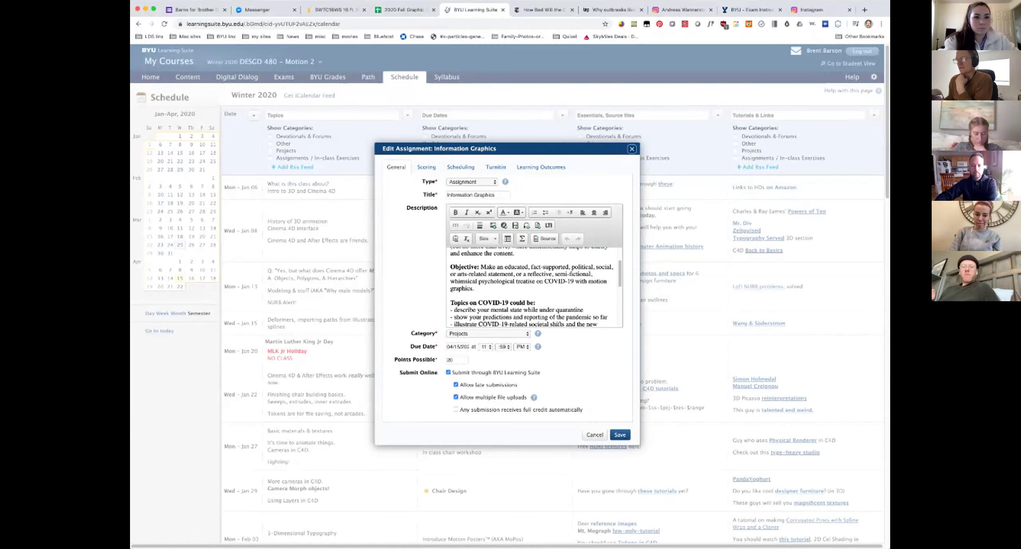
pyautogui.scroll(-6, 532, 287)
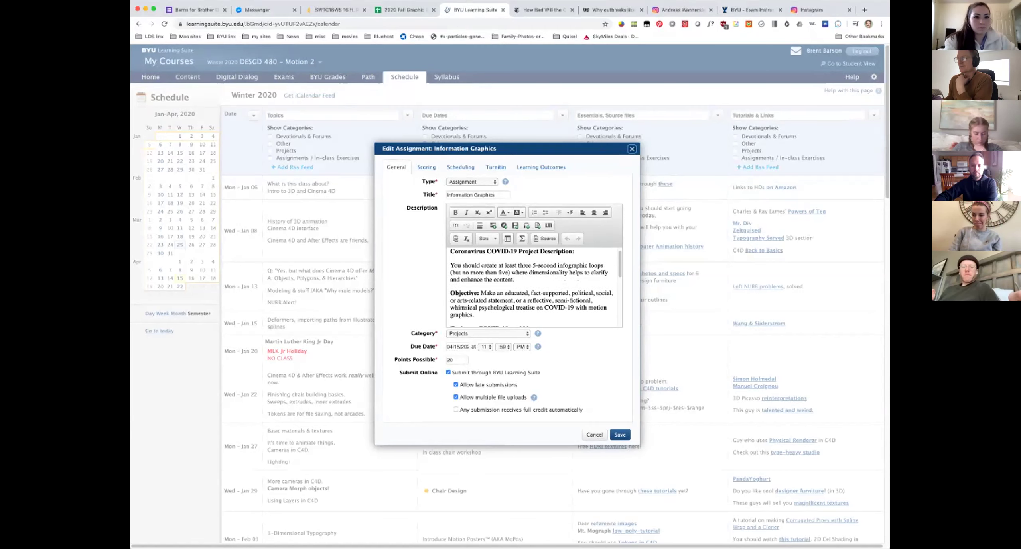
pyautogui.scroll(-2, 532, 287)
pyautogui.scroll(8, 532, 255)
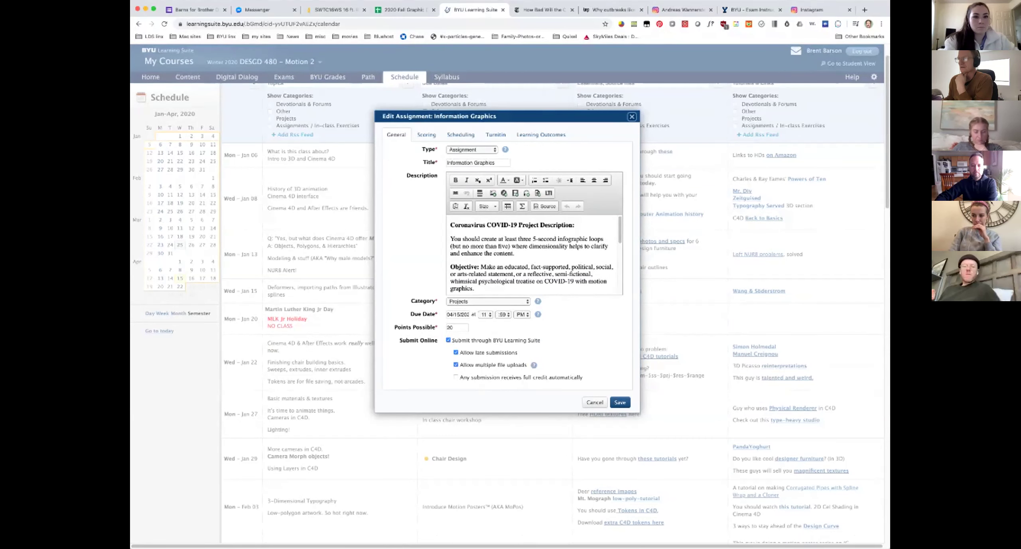
pyautogui.scroll(1, 532, 263)
pyautogui.scroll(-5, 533, 263)
pyautogui.scroll(5, 533, 269)
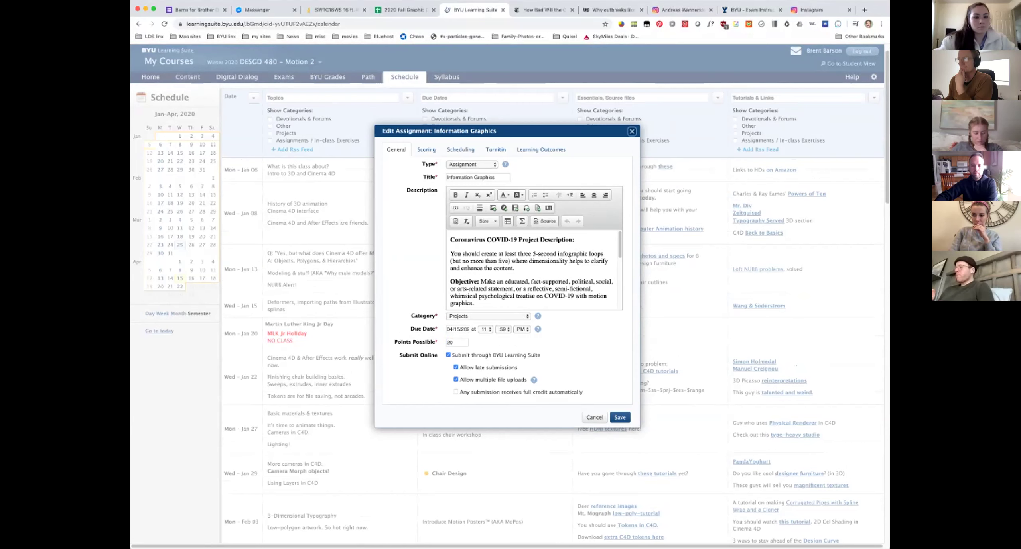
# Read the rest of the description from the topic ideas to the 3D design and mixed-content guidelines.
pyautogui.scroll(-2, 532, 269)
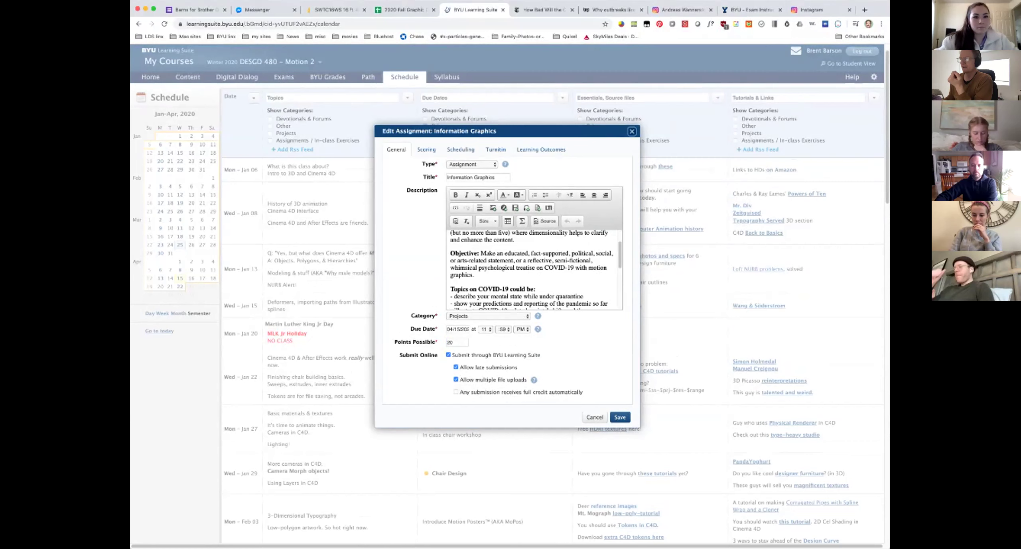
pyautogui.scroll(-3, 532, 269)
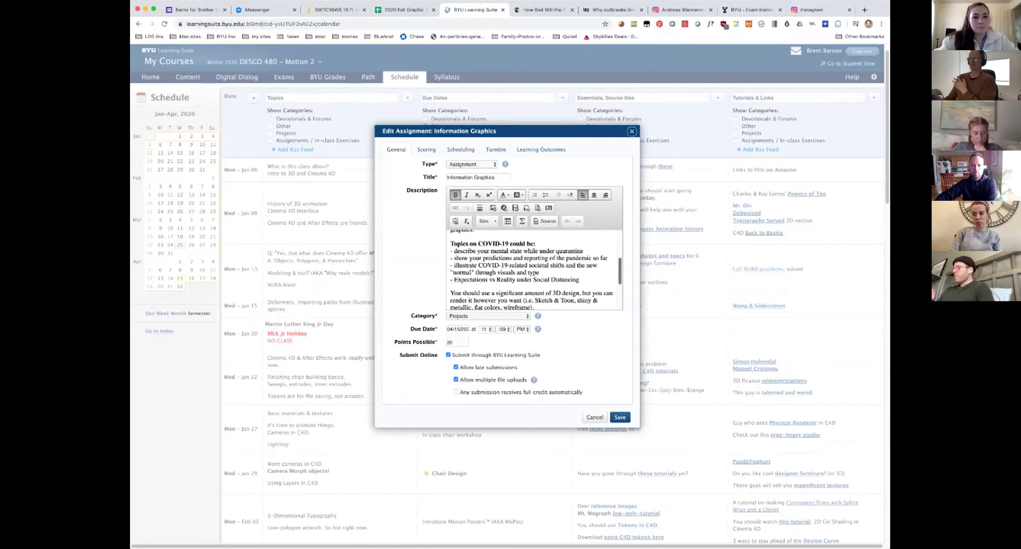
pyautogui.scroll(-1, 533, 269)
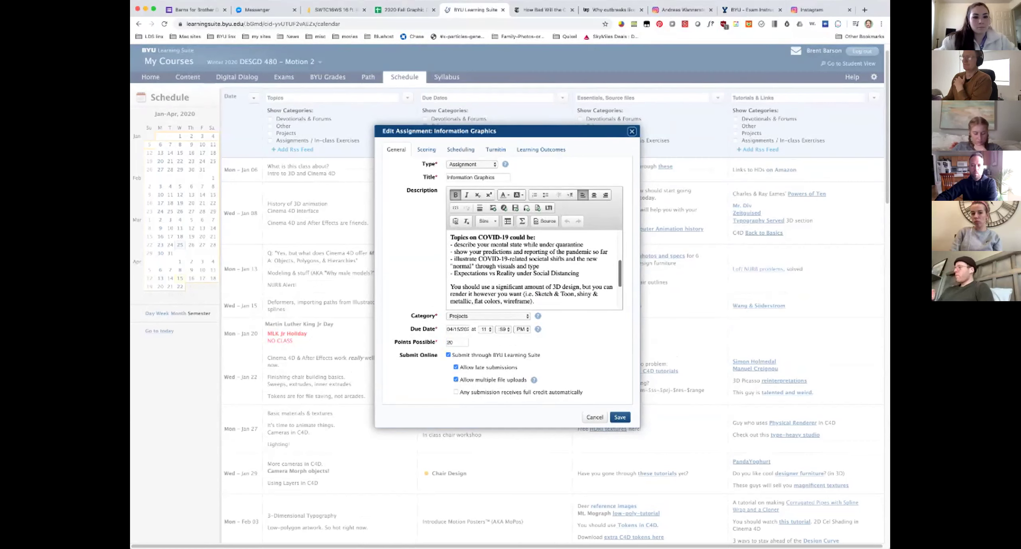
pyautogui.scroll(-1, 532, 270)
pyautogui.scroll(-3, 532, 269)
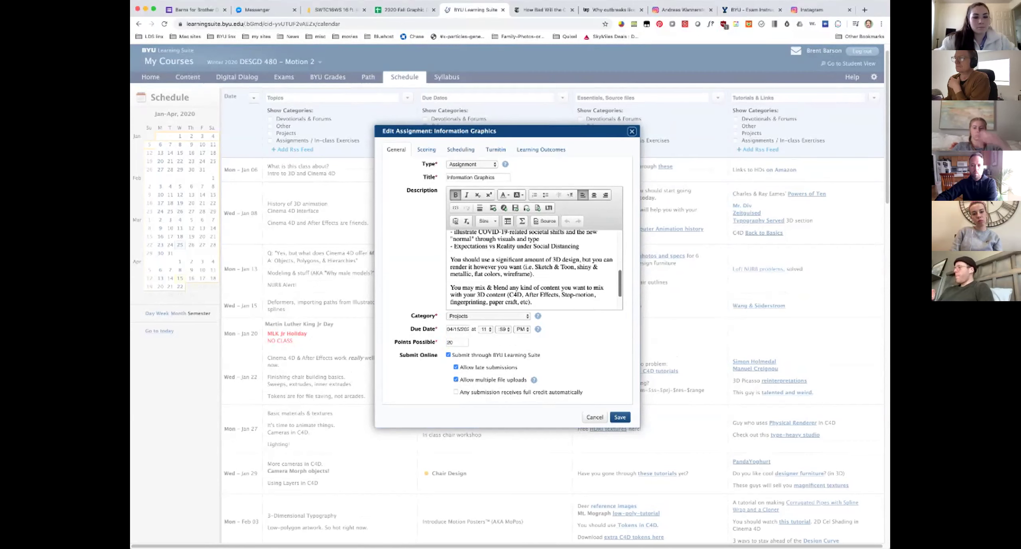
# Review the COVID-19 project description from its loop requirements through the source citation rule for fact-based work.
pyautogui.scroll(-1, 532, 269)
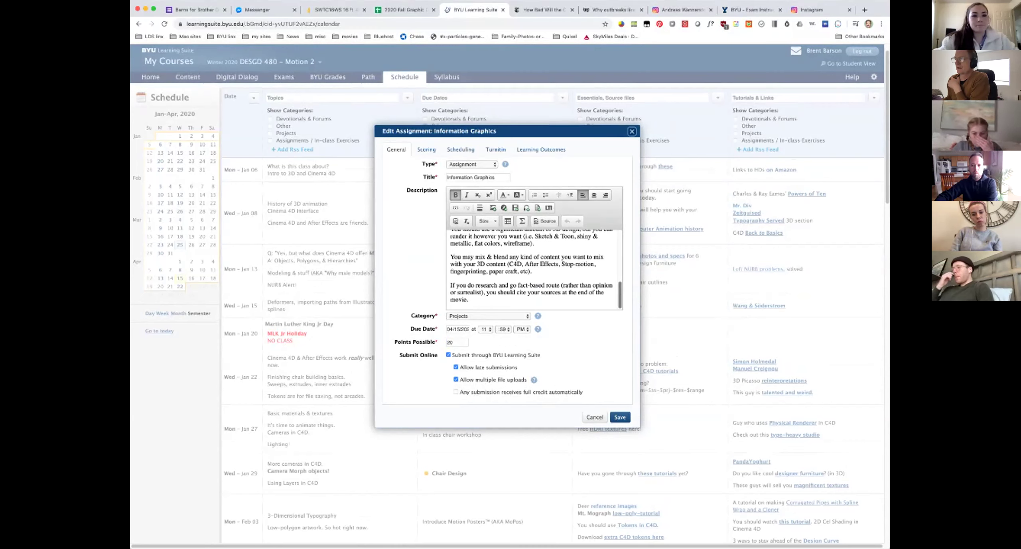
pyautogui.scroll(10, 533, 269)
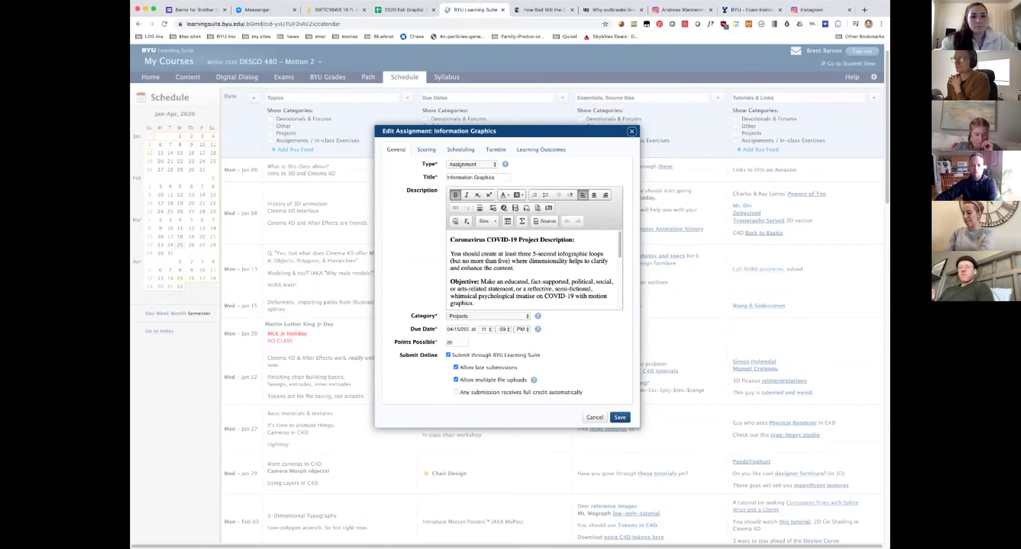
pyautogui.scroll(-2, 532, 269)
pyautogui.scroll(-5, 532, 269)
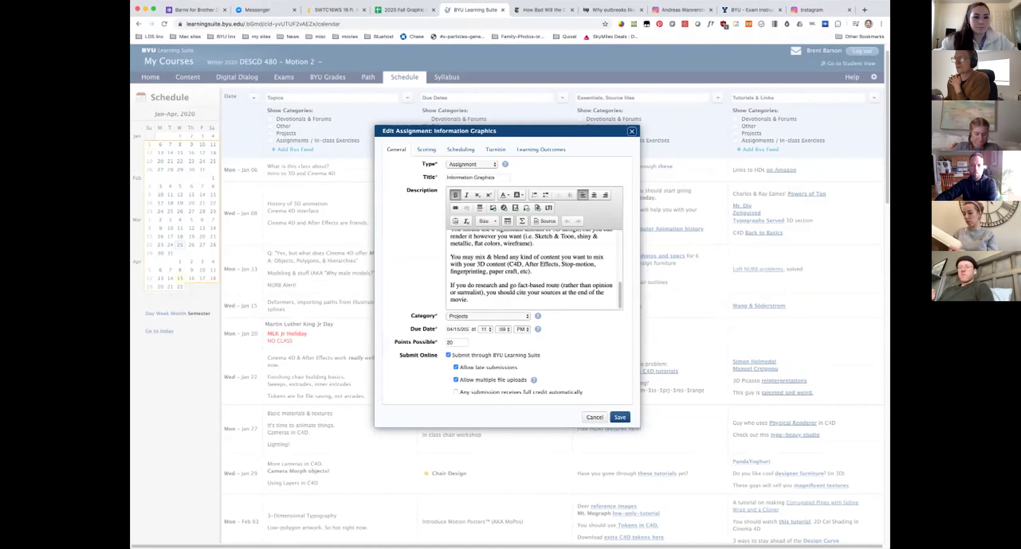
pyautogui.scroll(-1, 533, 269)
pyautogui.scroll(2, 533, 269)
pyautogui.scroll(8, 532, 287)
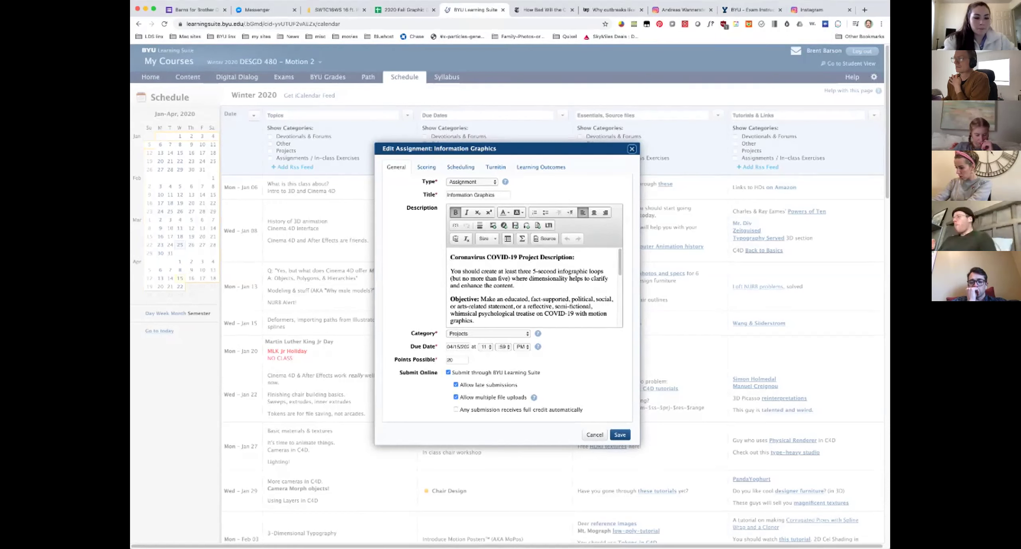
pyautogui.scroll(-3, 532, 287)
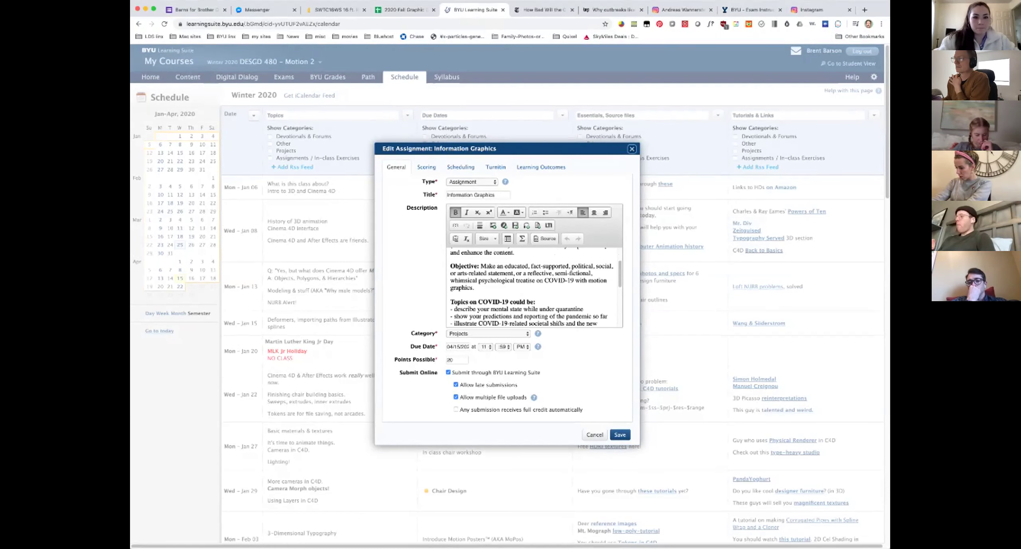
pyautogui.scroll(3, 532, 287)
# Add the line "REcommended to render at 800x800" below the description's paragraph on using a significant amount of 3D design.
pyautogui.scroll(-6, 532, 287)
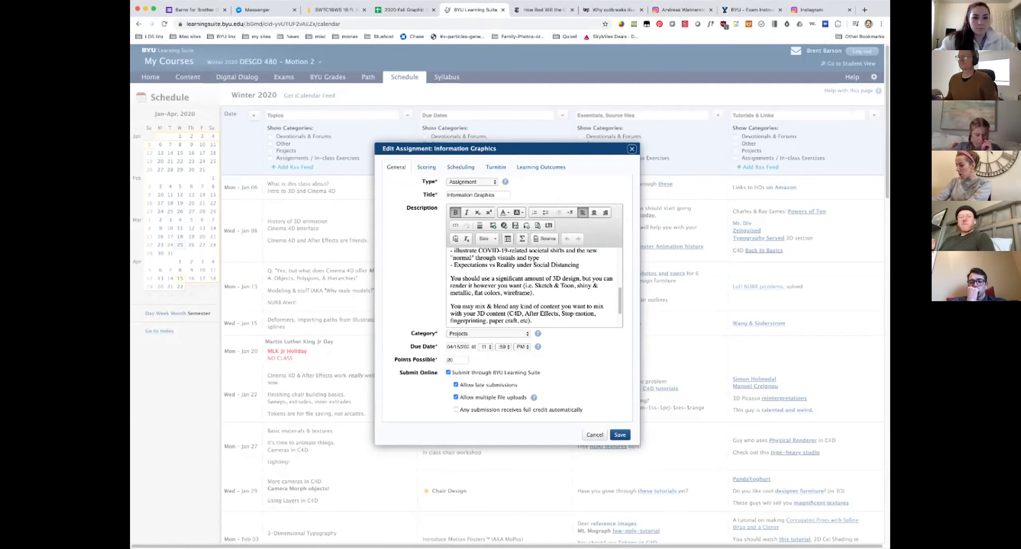
pyautogui.click(534, 293)
pyautogui.press('Return')
pyautogui.press('Return')
pyautogui.write('REcommended t')
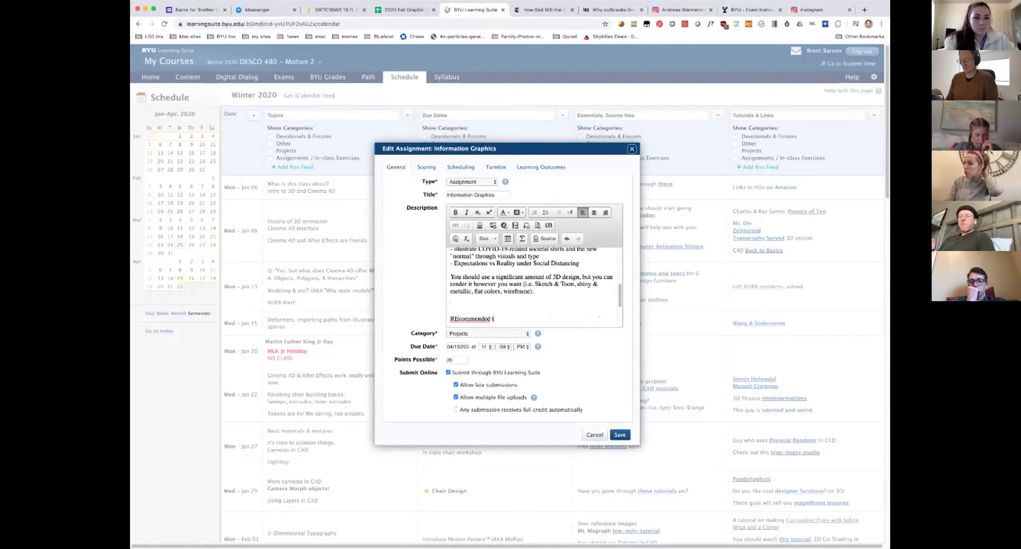
pyautogui.write('o ren')
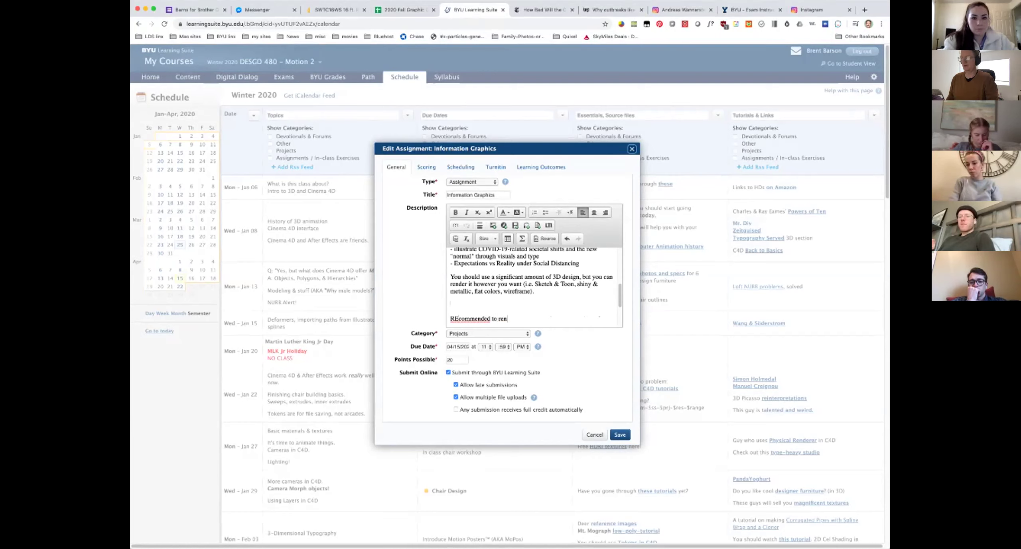
pyautogui.press('BackSpace')
pyautogui.write('de')
pyautogui.write('r ')
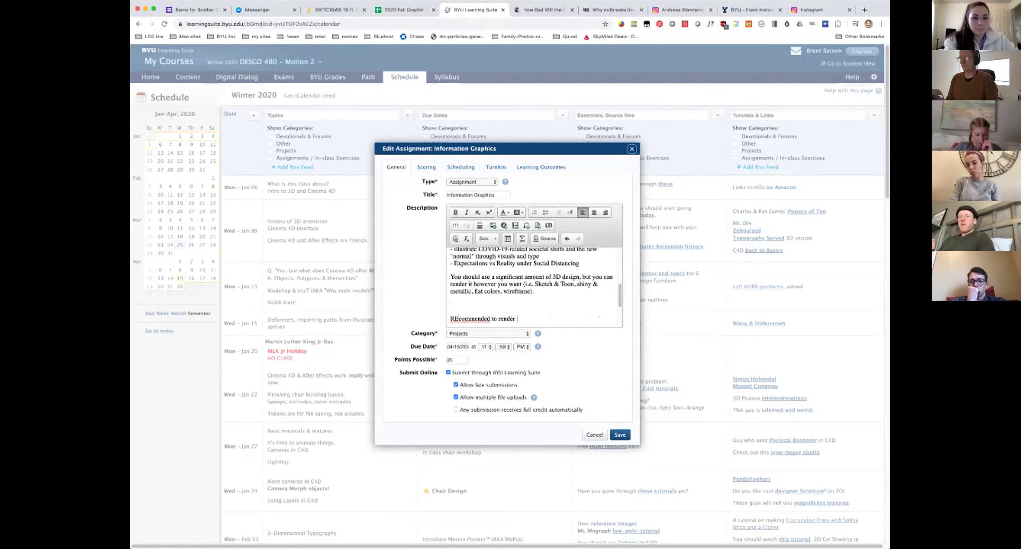
pyautogui.write('at 800x800')
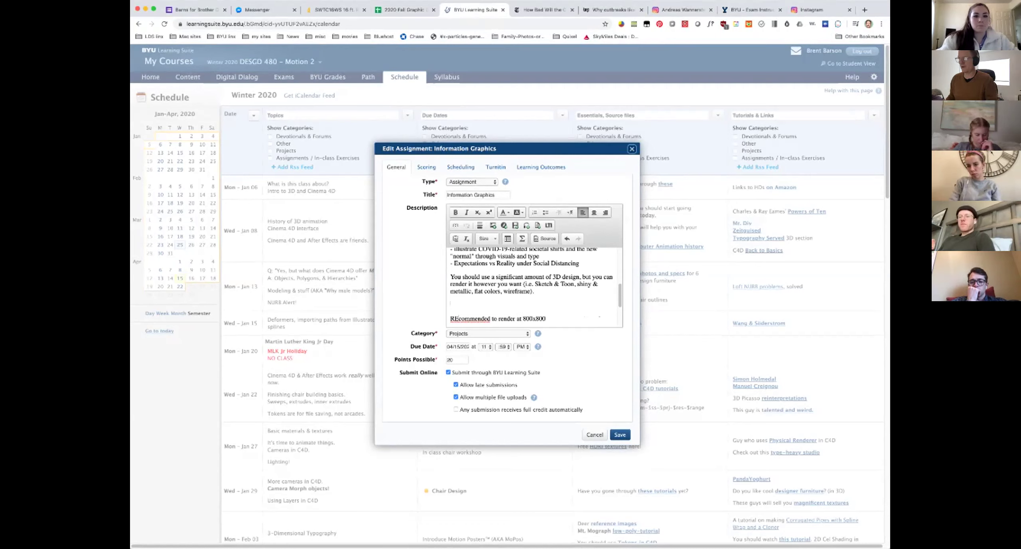
# Correct the new line to "Recommended to render at 800x800 pixels." without the extra blank line above it, and save the assignment.
pyautogui.click(458, 319)
pyautogui.press('BackSpace')
pyautogui.click(545, 319)
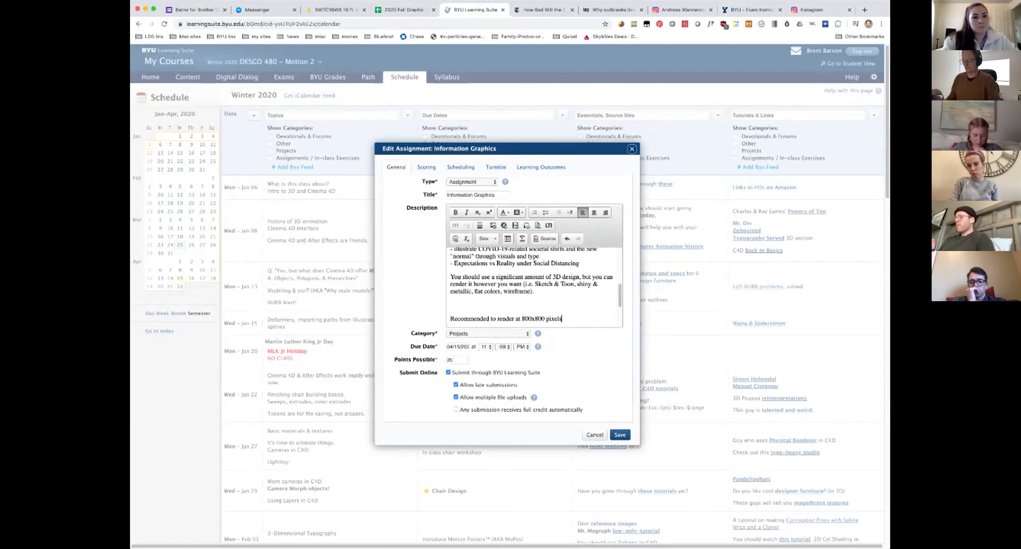
pyautogui.press('BackSpace')
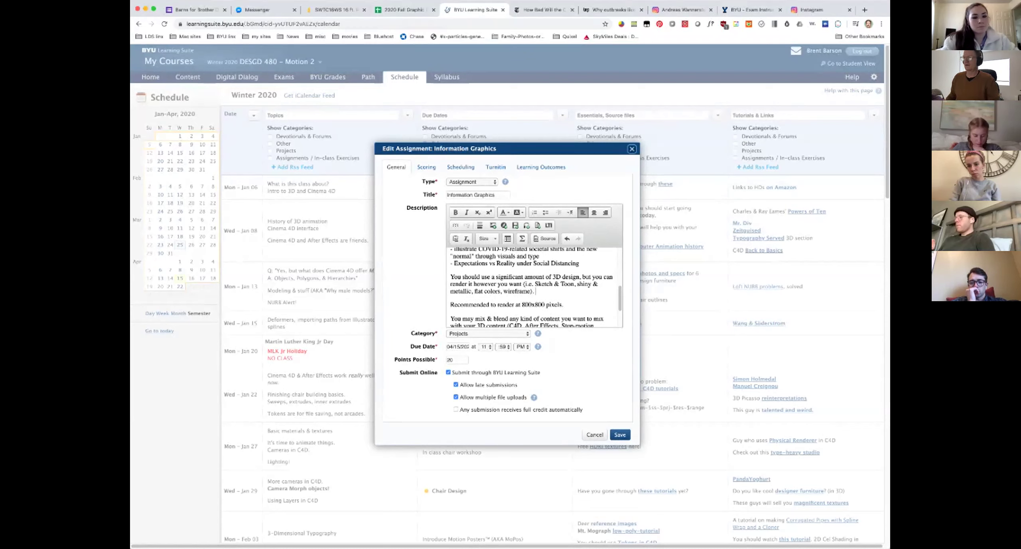
pyautogui.click(619, 435)
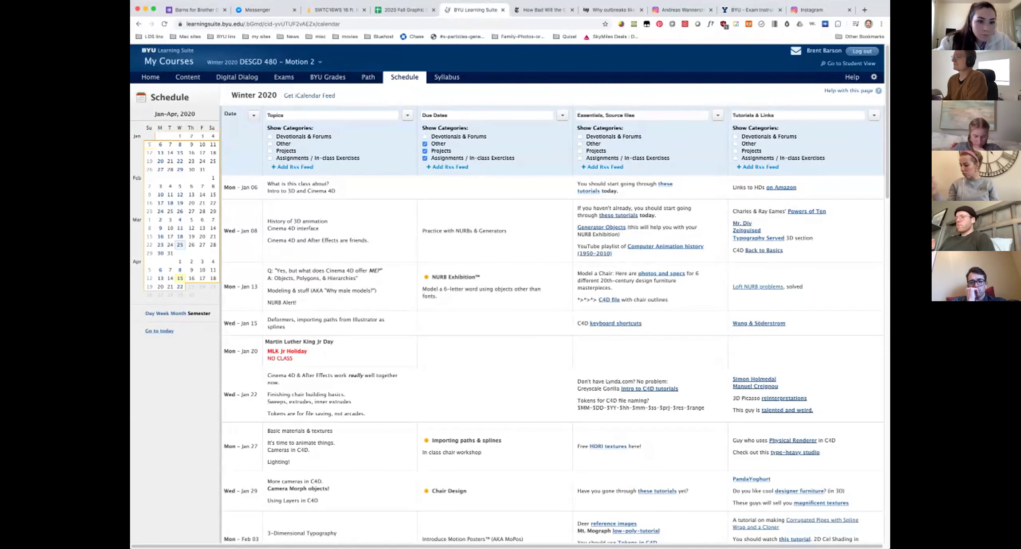
# Switch to Cinema 4D and open the Frosted Glass material for editing, with its editor moved clear of the cylinder.
pyautogui.press('super+Tab')
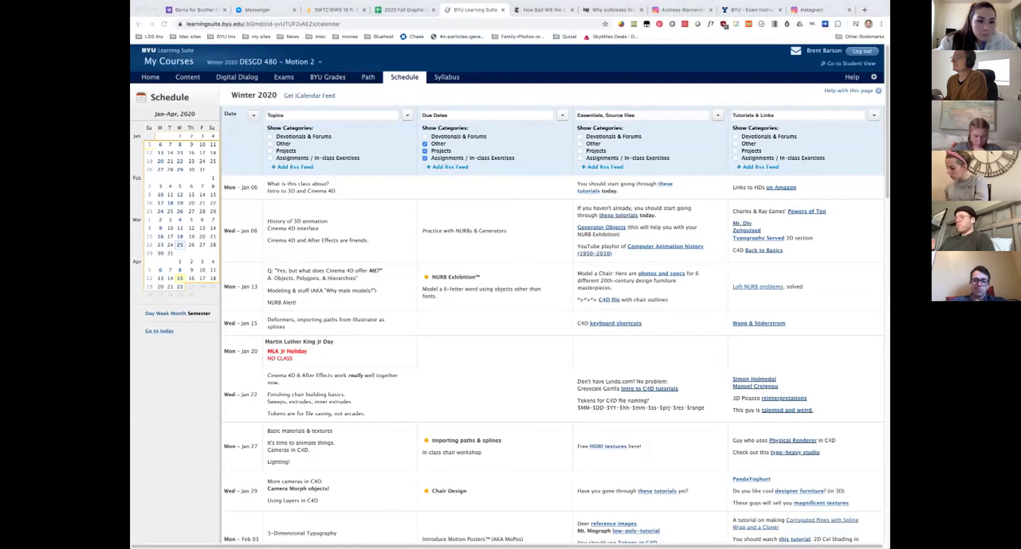
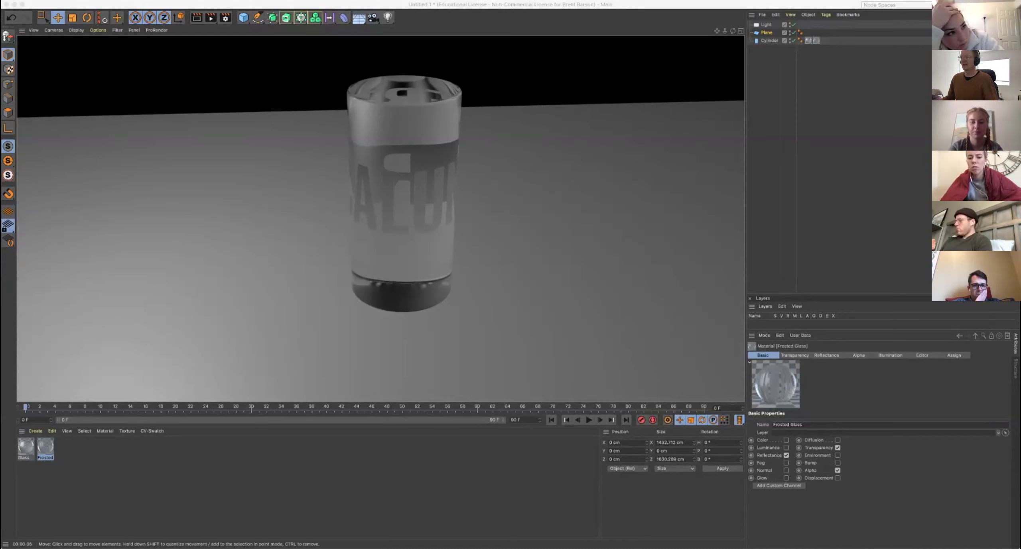
pyautogui.press('super+Tab')
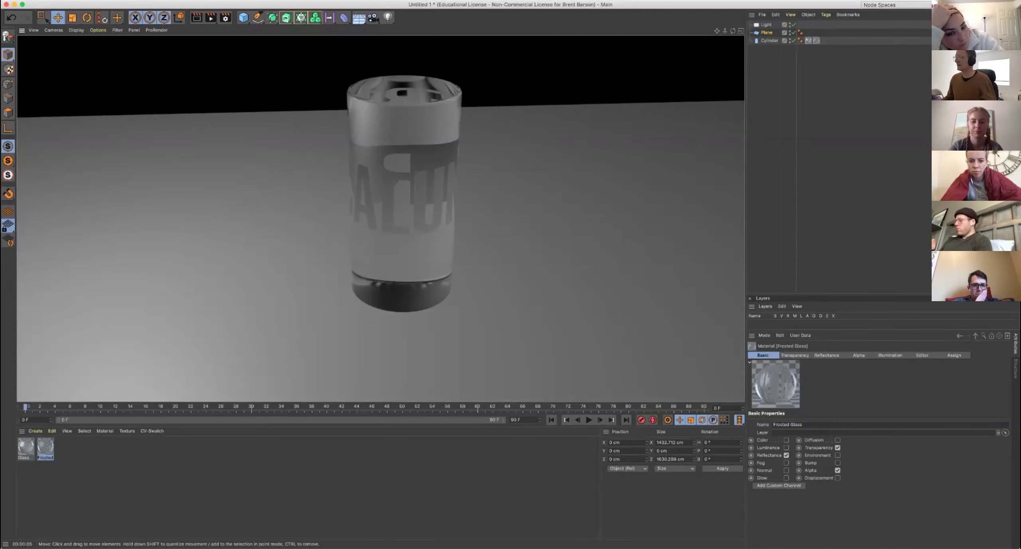
pyautogui.doubleClick(45, 448)
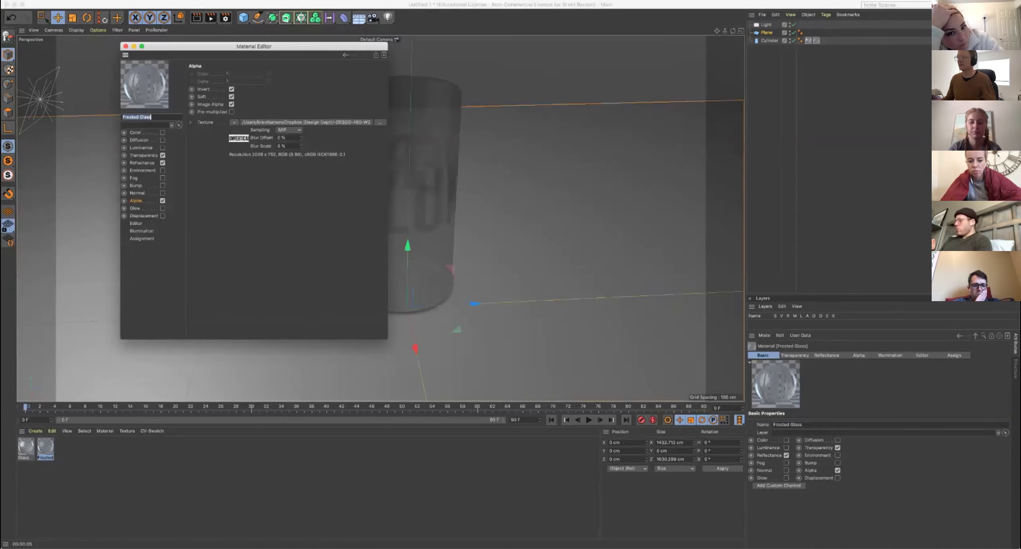
pyautogui.moveTo(254, 46); pyautogui.dragTo(725, 147)
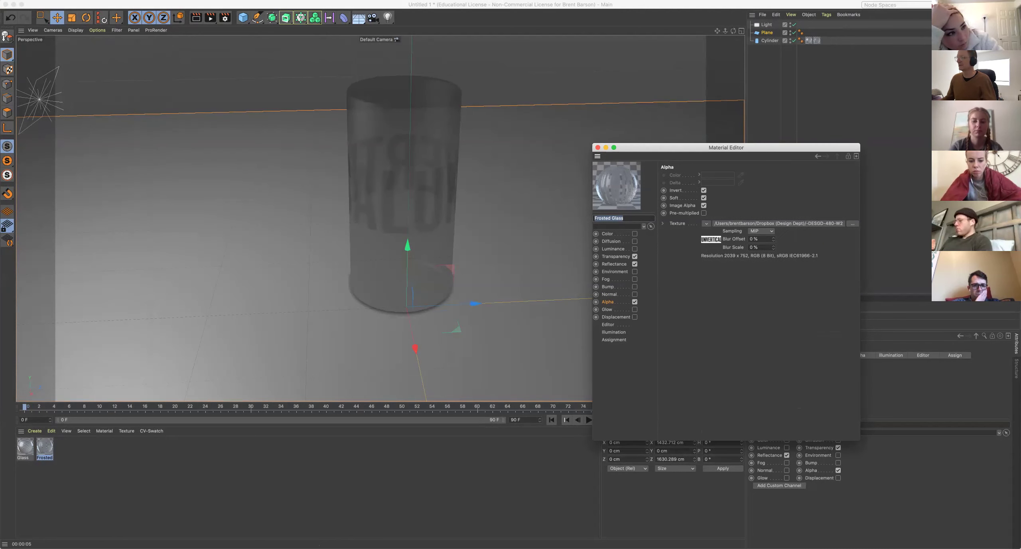
# Try to replace the Frosted Glass alpha texture with unvertical-text.png, accepting a copy at the project location.
pyautogui.click(706, 224)
pyautogui.click(718, 235)
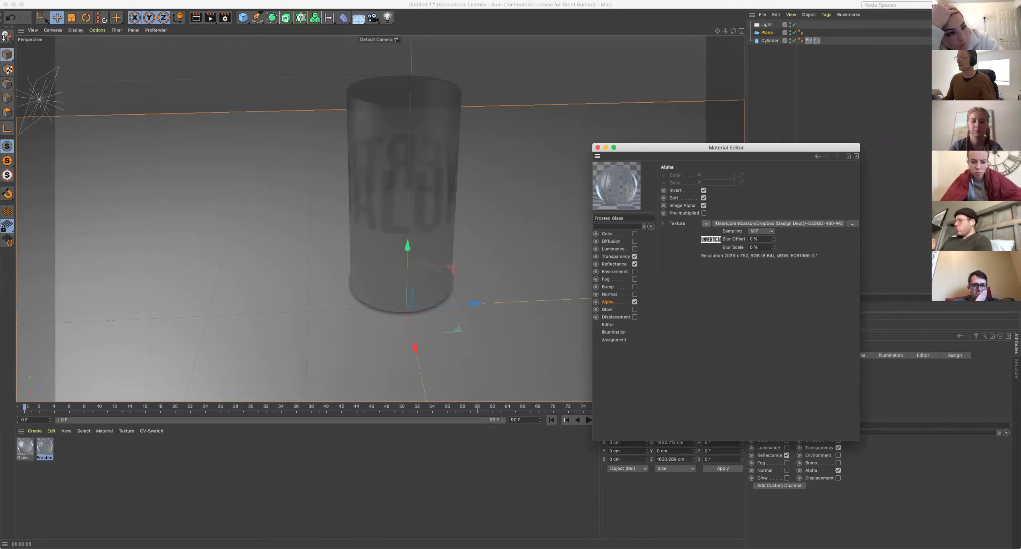
pyautogui.click(420, 70)
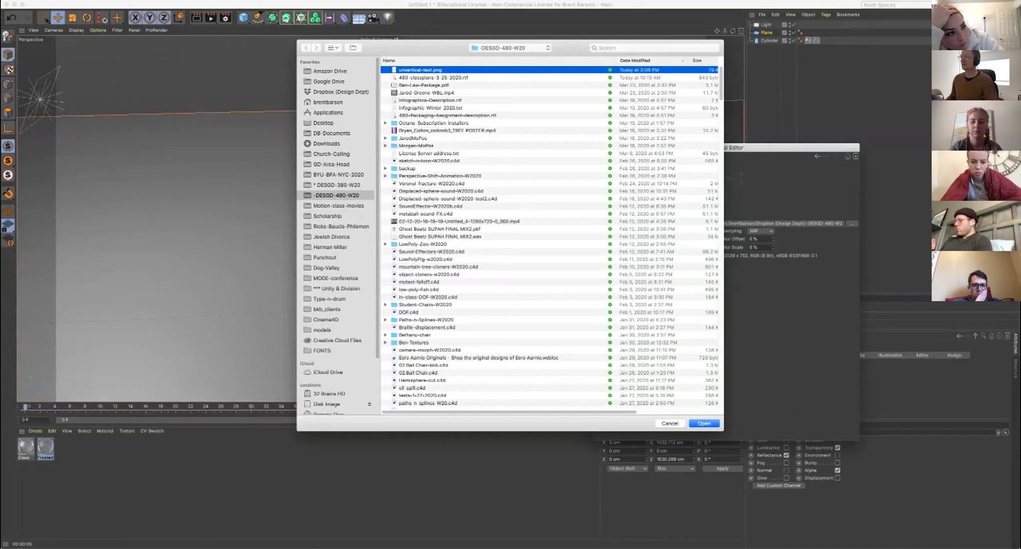
pyautogui.press('Return')
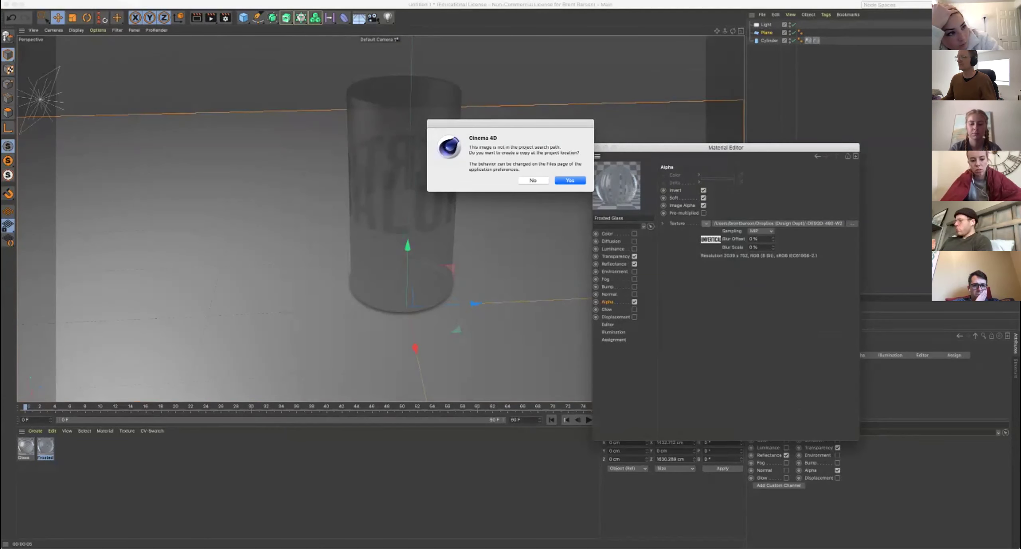
pyautogui.press('Return')
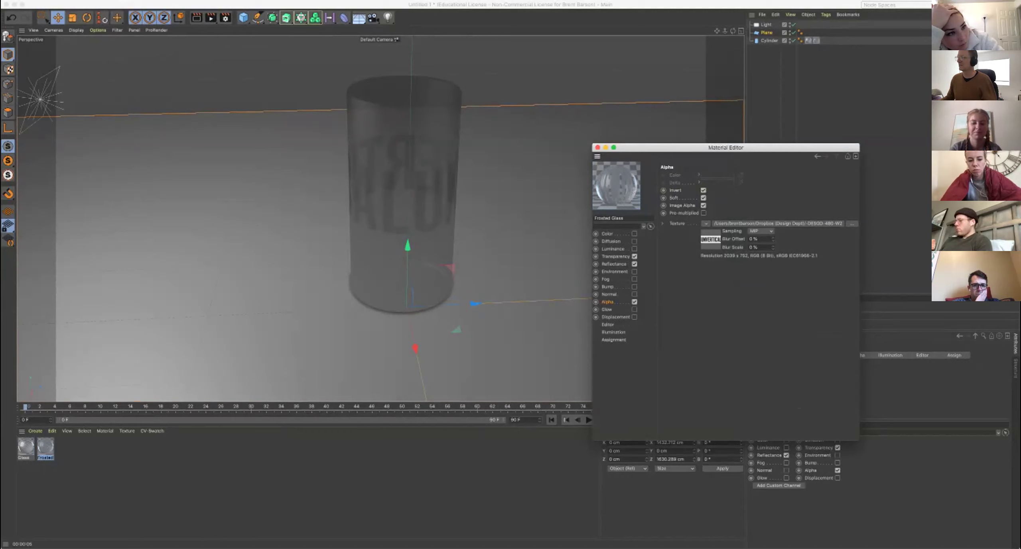
pyautogui.rightClick(703, 241)
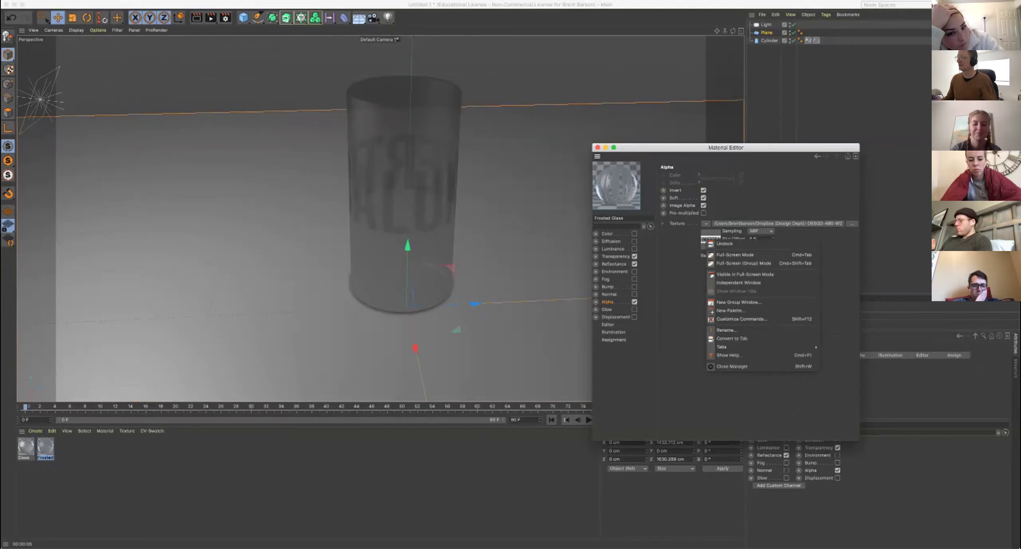
pyautogui.click(705, 235)
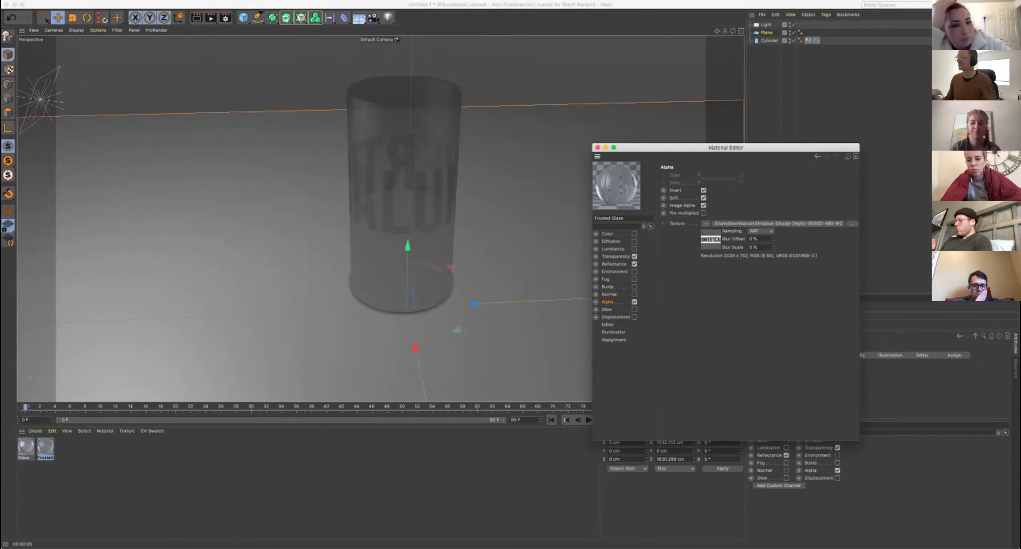
# Clear the Frosted Glass alpha texture, load unvertical-text.png in its place with a project copy, and close the material editor.
pyautogui.click(705, 223)
pyautogui.click(710, 232)
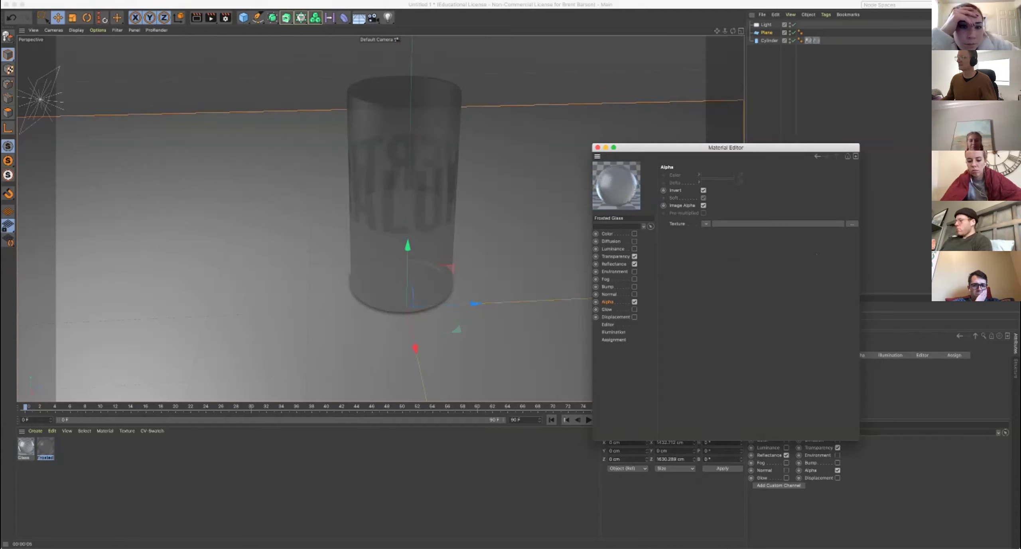
pyautogui.click(706, 224)
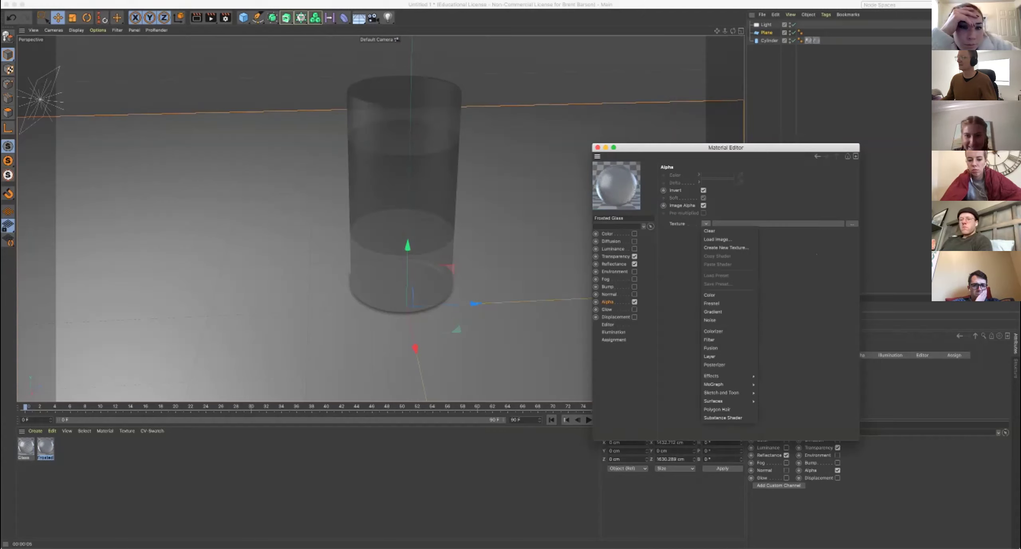
pyautogui.click(717, 239)
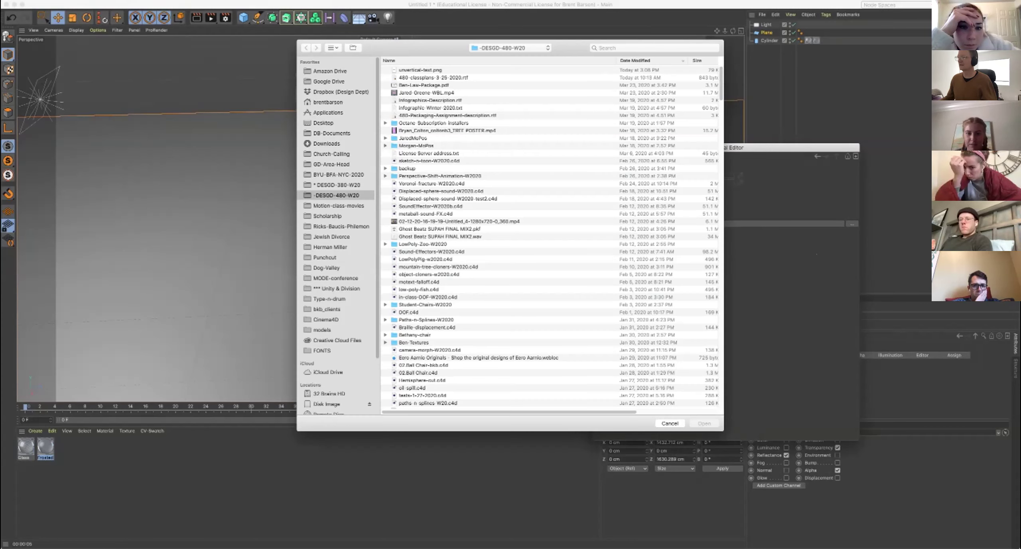
pyautogui.click(420, 70)
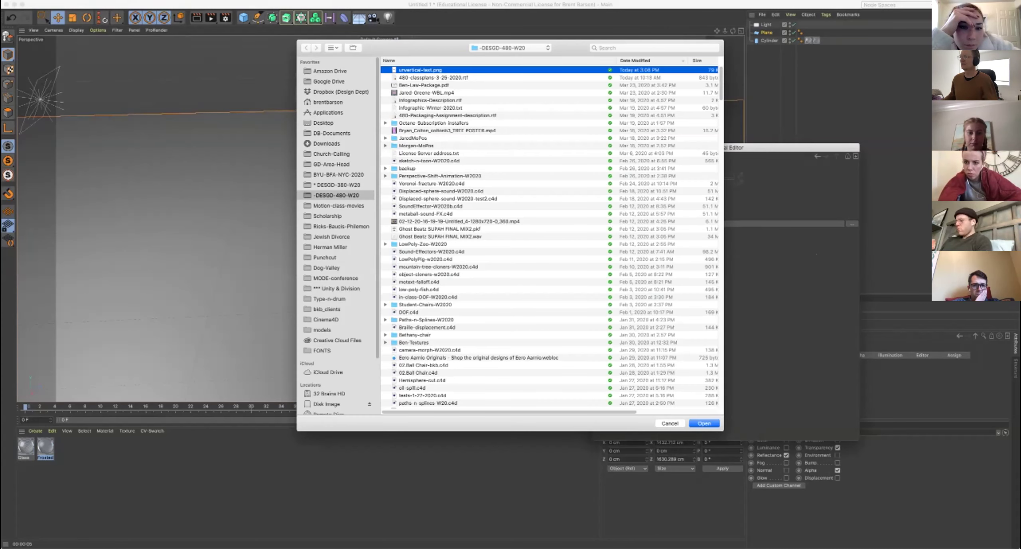
pyautogui.press('Return')
pyautogui.press('Return')
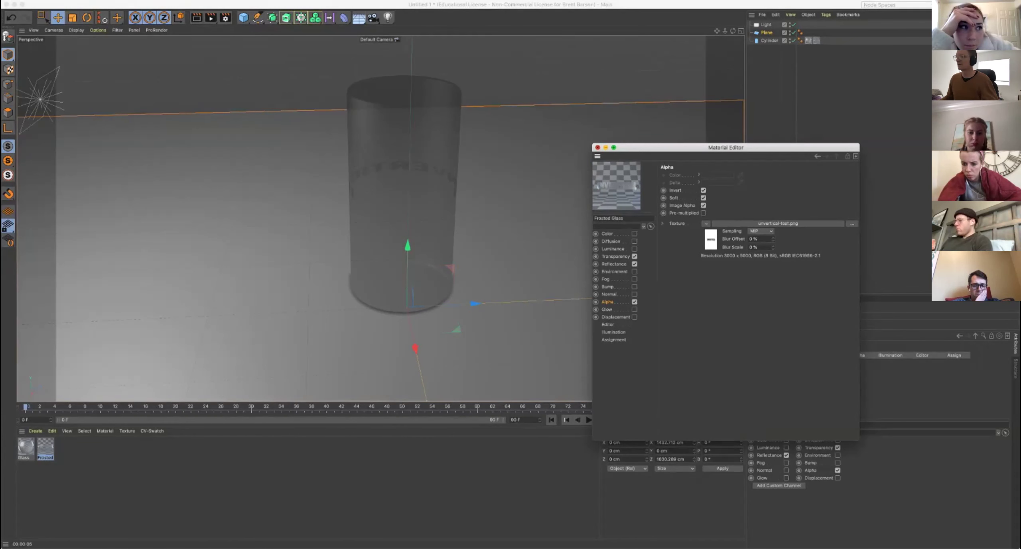
pyautogui.click(597, 147)
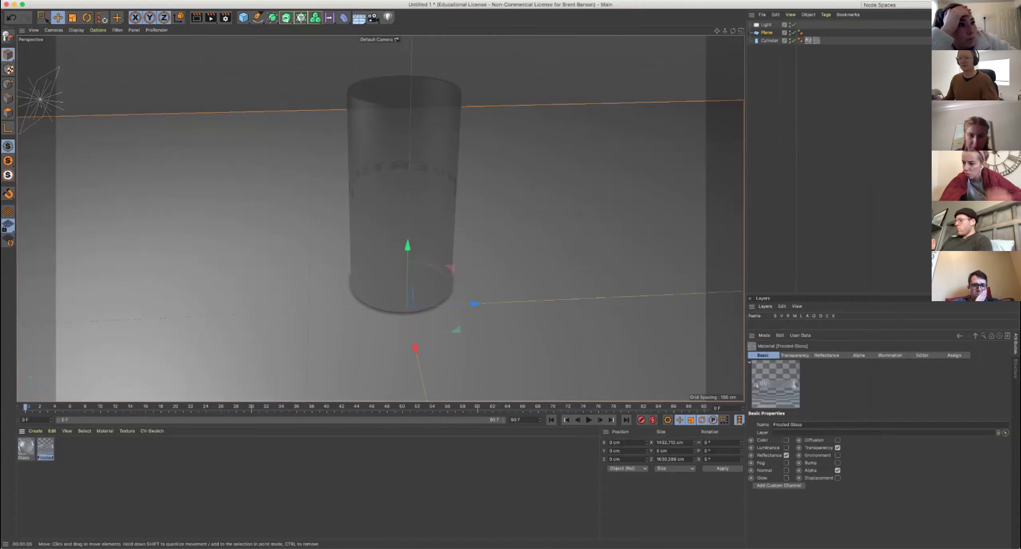
# Adjust the cylinder's Frosted Glass tag mapping to Offset U 13%, Offset V -13% and Length V 126%.
pyautogui.click(815, 40)
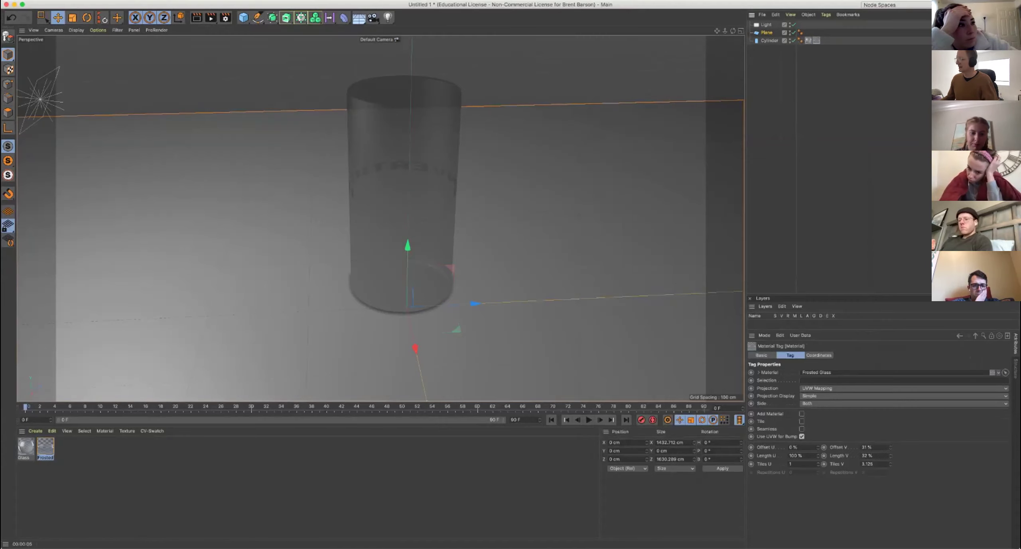
pyautogui.moveTo(890, 448); pyautogui.dragTo(890, 439)
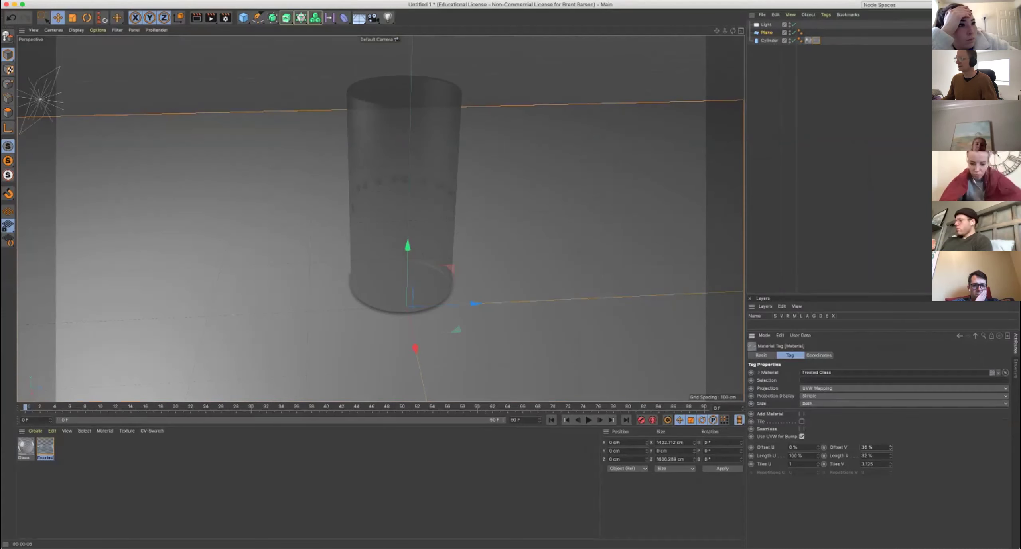
pyautogui.write('108')
pyautogui.press('Return')
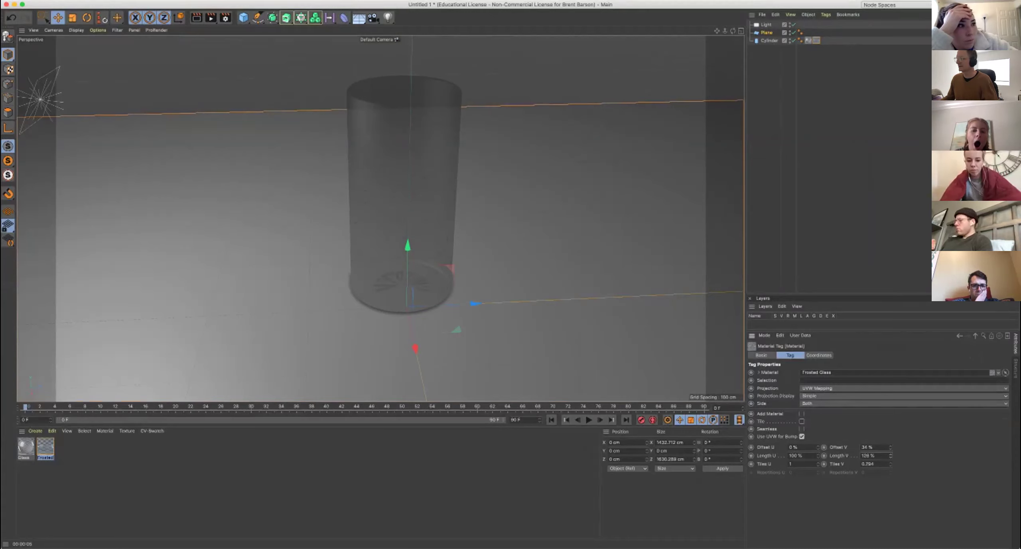
pyautogui.moveTo(890, 447); pyautogui.dragTo(890, 465)
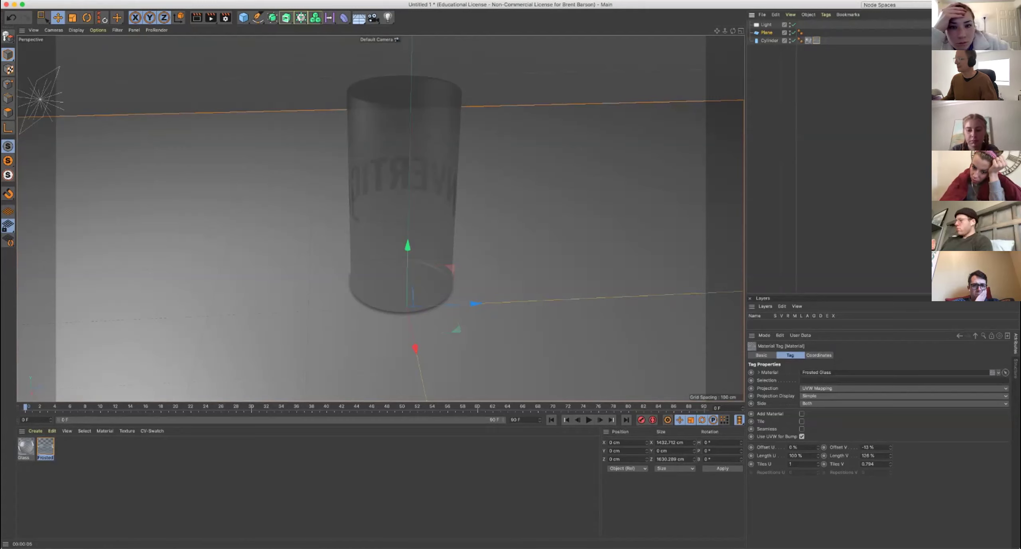
pyautogui.moveTo(818, 448); pyautogui.dragTo(817, 444)
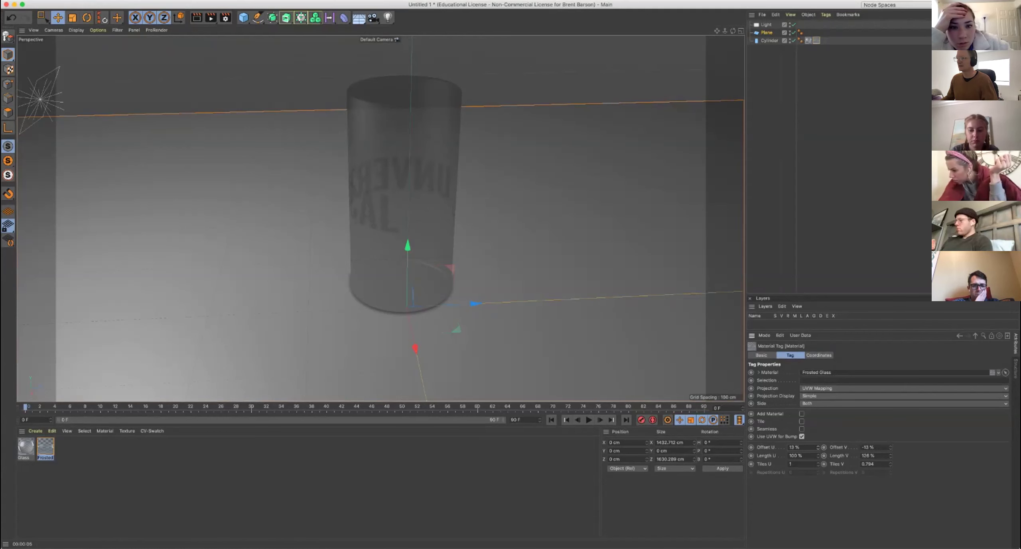
# Turn off Invert for the Frosted Glass alpha and render the cylinder's lettering to compare the two results.
pyautogui.moveTo(382, 210); pyautogui.dragTo(468, 191)
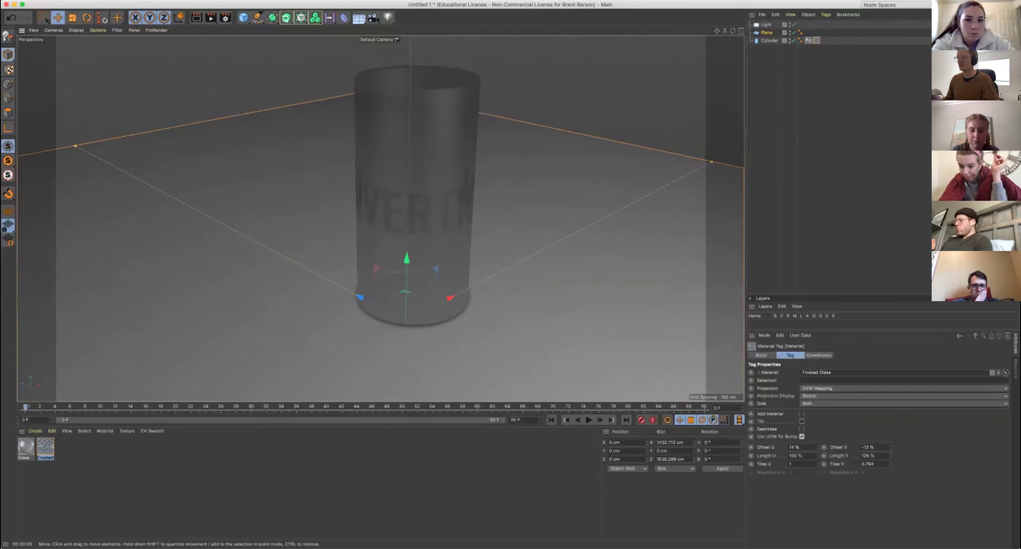
pyautogui.press('super+r')
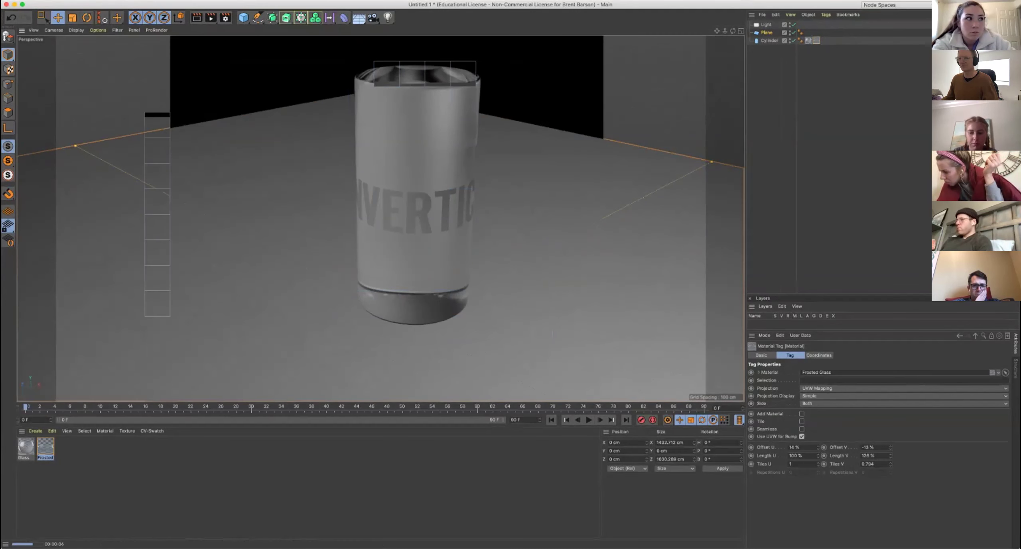
pyautogui.doubleClick(45, 447)
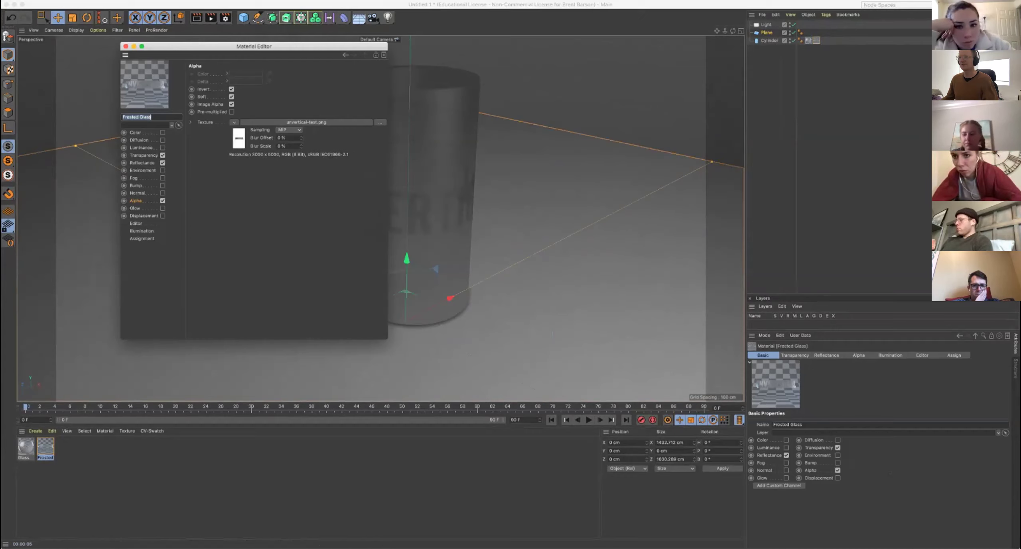
pyautogui.click(231, 89)
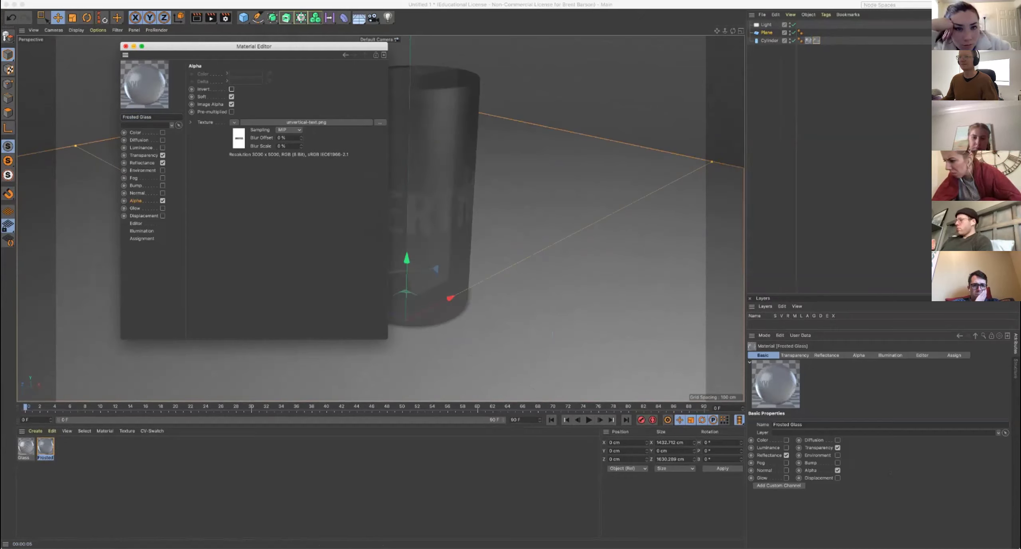
pyautogui.click(125, 46)
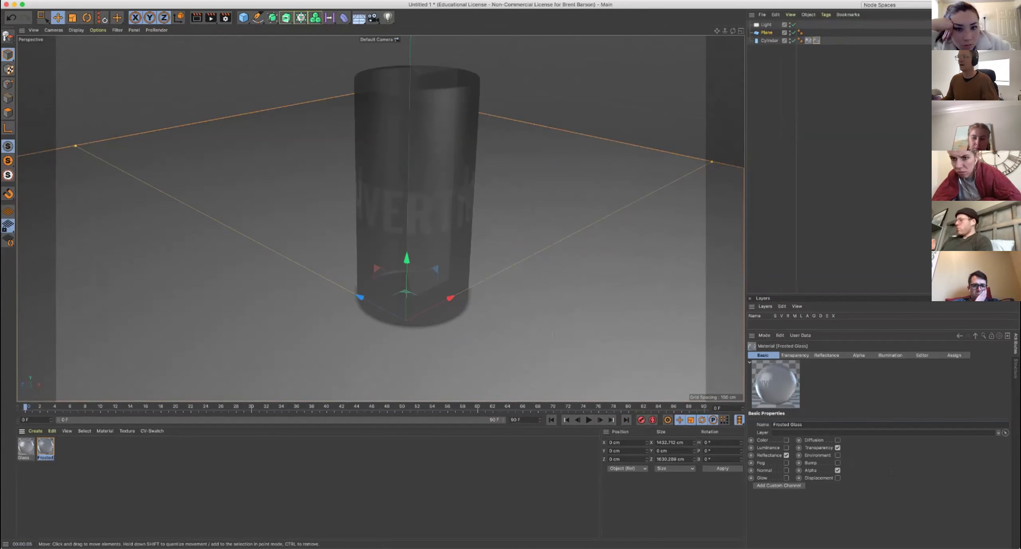
pyautogui.hotkey('ctrl', 'r')
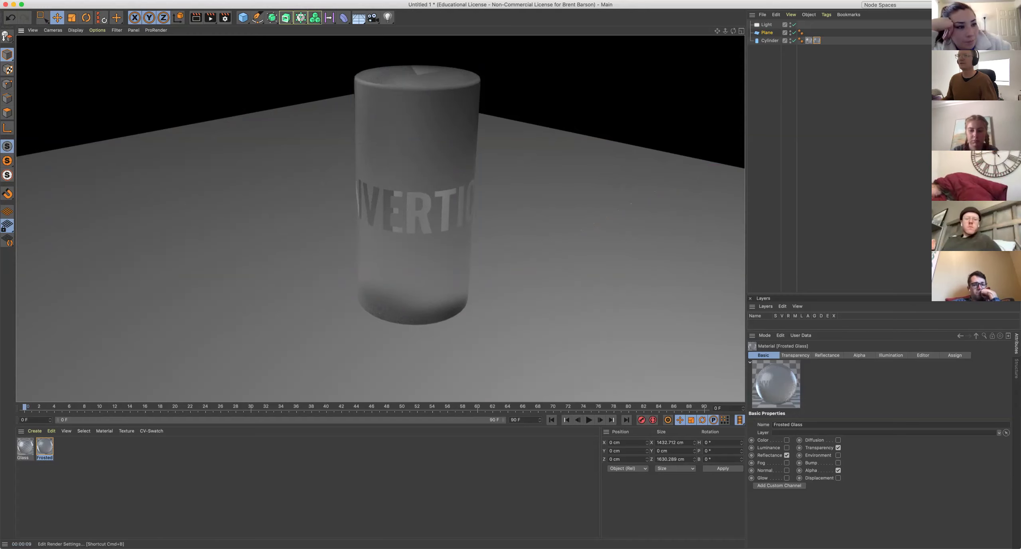
# Add a second cylinder inside the first and reduce its radius to about 38.9 cm.
pyautogui.click(242, 17)
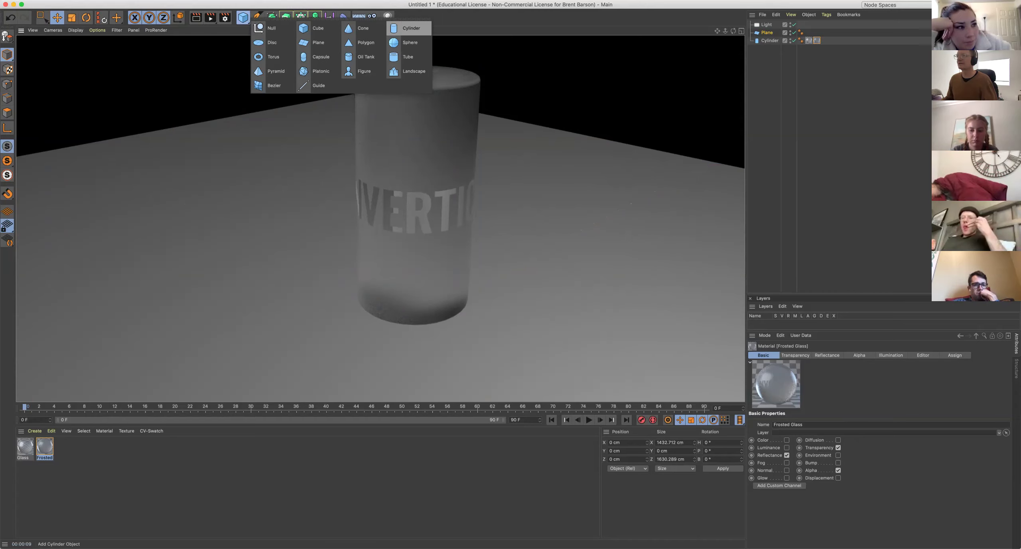
pyautogui.click(409, 27)
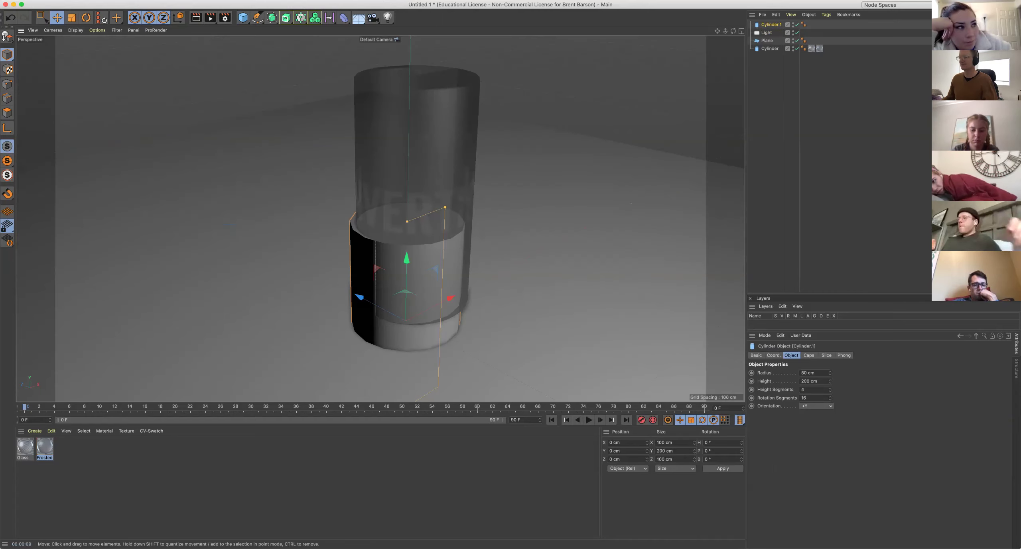
pyautogui.moveTo(445, 207); pyautogui.dragTo(437, 210)
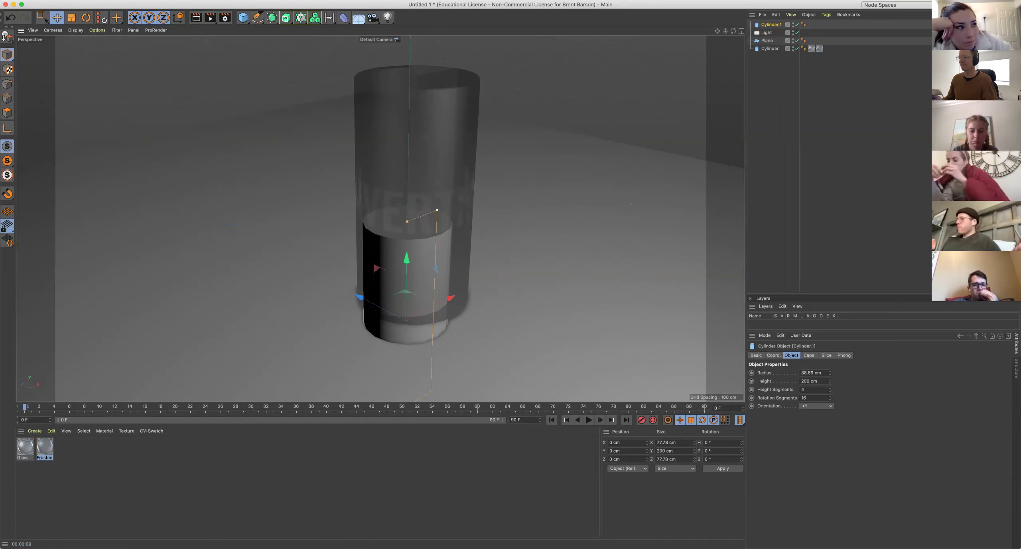
# Try to centre the inner cylinder within the outer one by eye, using the perspective and top views.
pyautogui.moveTo(450, 298); pyautogui.dragTo(456, 295)
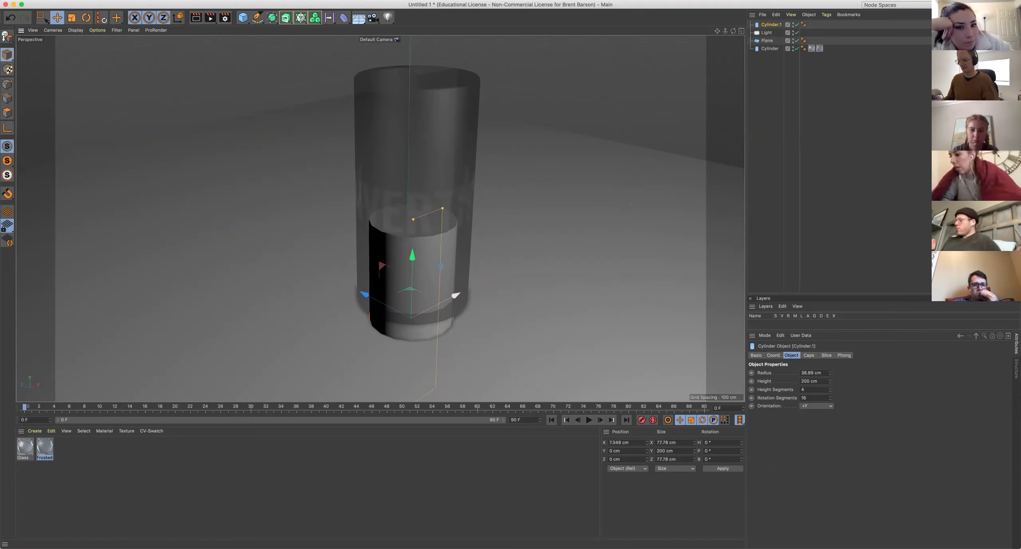
pyautogui.press('F3')
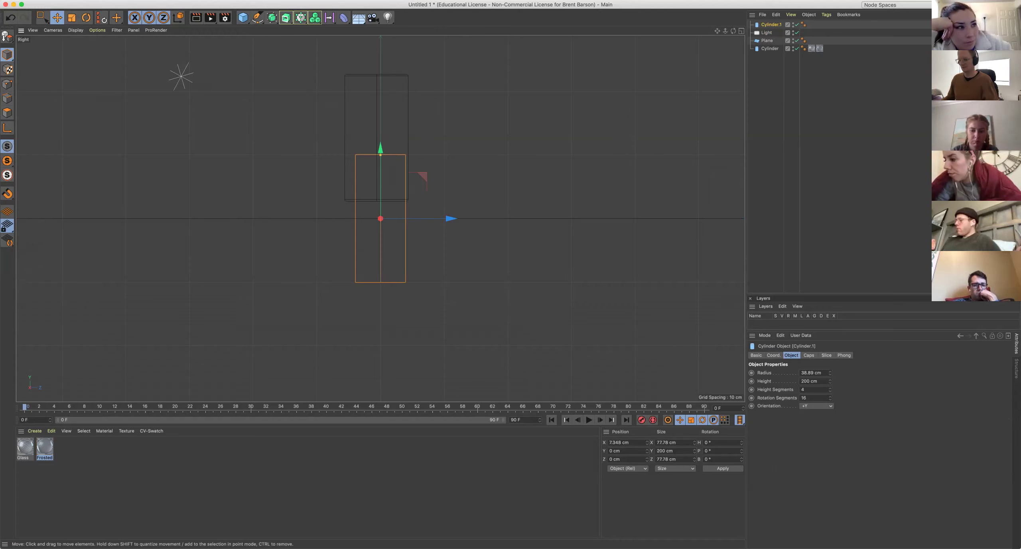
pyautogui.press('F2')
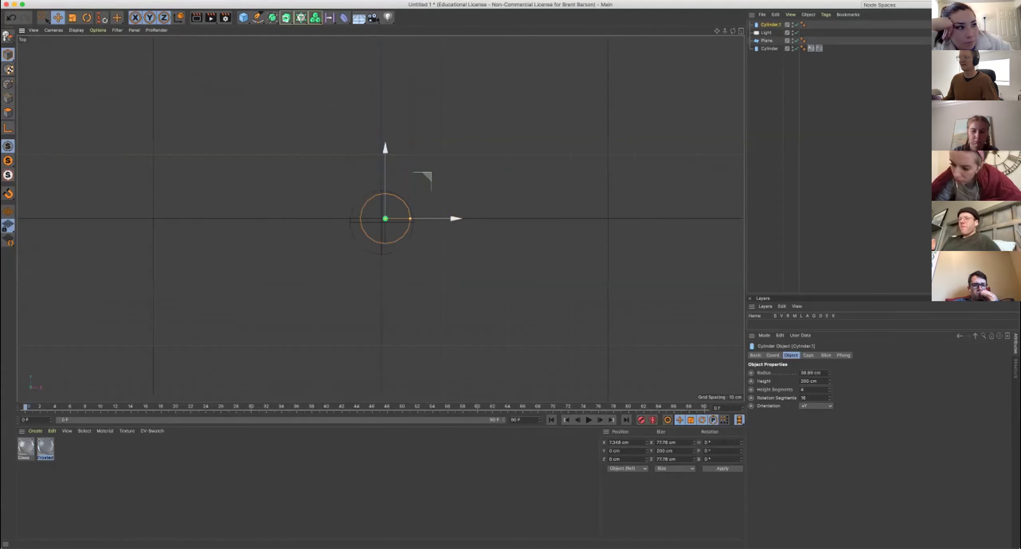
pyautogui.moveTo(386, 218); pyautogui.dragTo(380, 223)
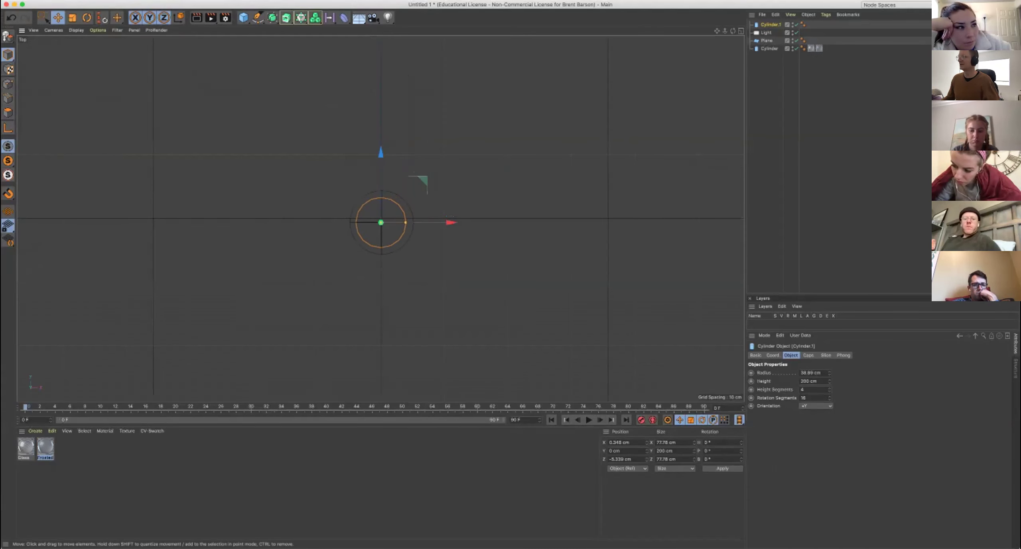
# Reset the position of both cylinders to the origin so they share one centre, and return to the perspective view.
pyautogui.keyDown('super'); pyautogui.click(769, 48); pyautogui.keyUp('super')
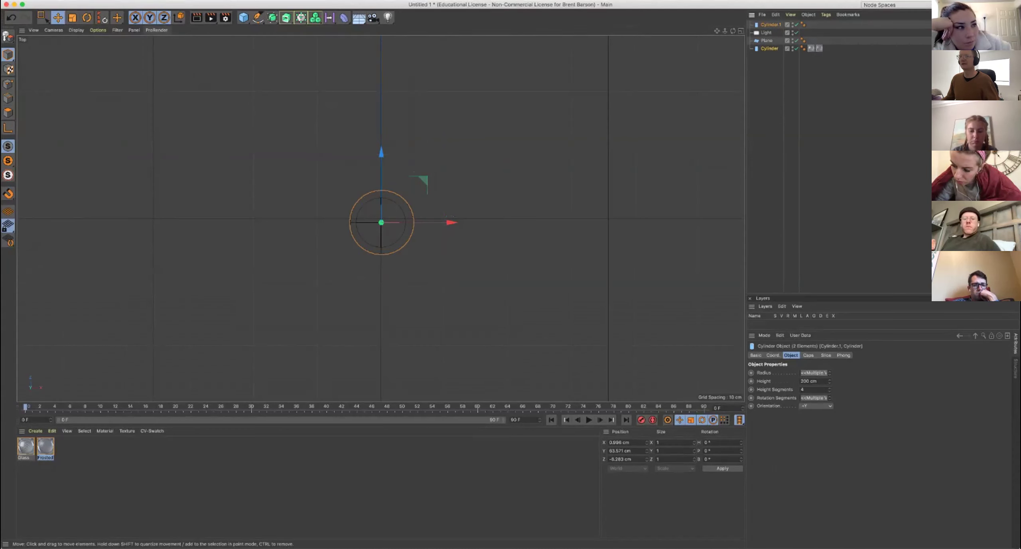
pyautogui.click(101, 18)
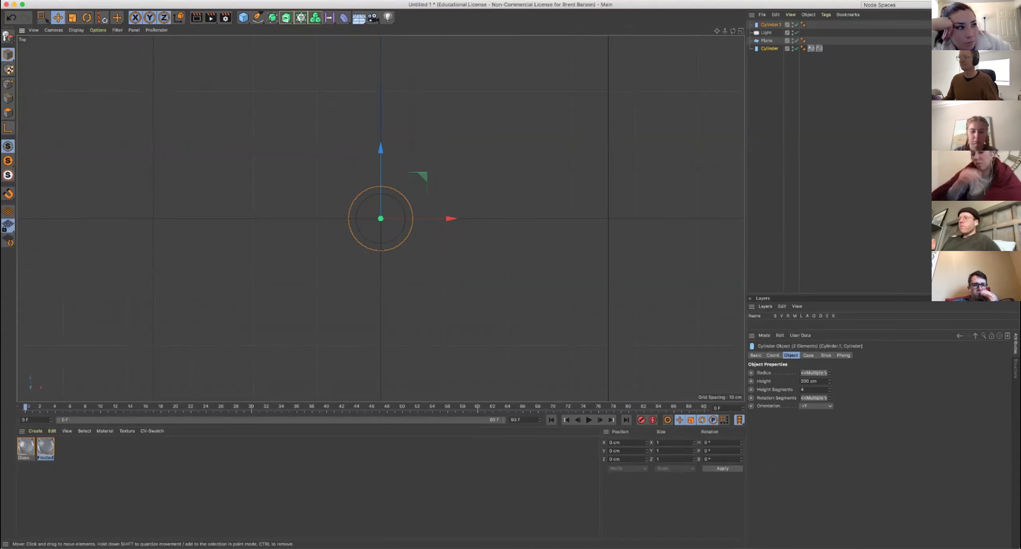
pyautogui.click(427, 167)
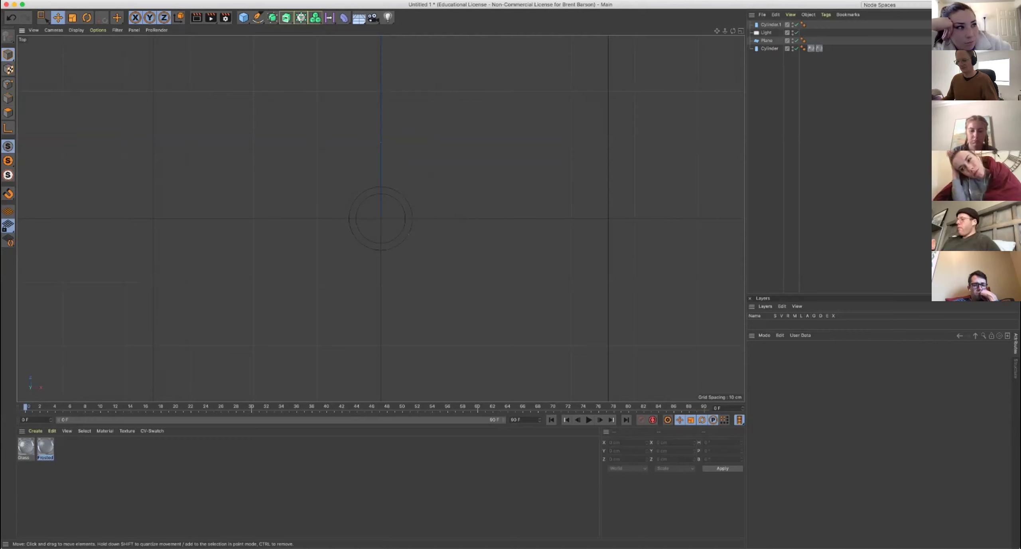
pyautogui.press('F1')
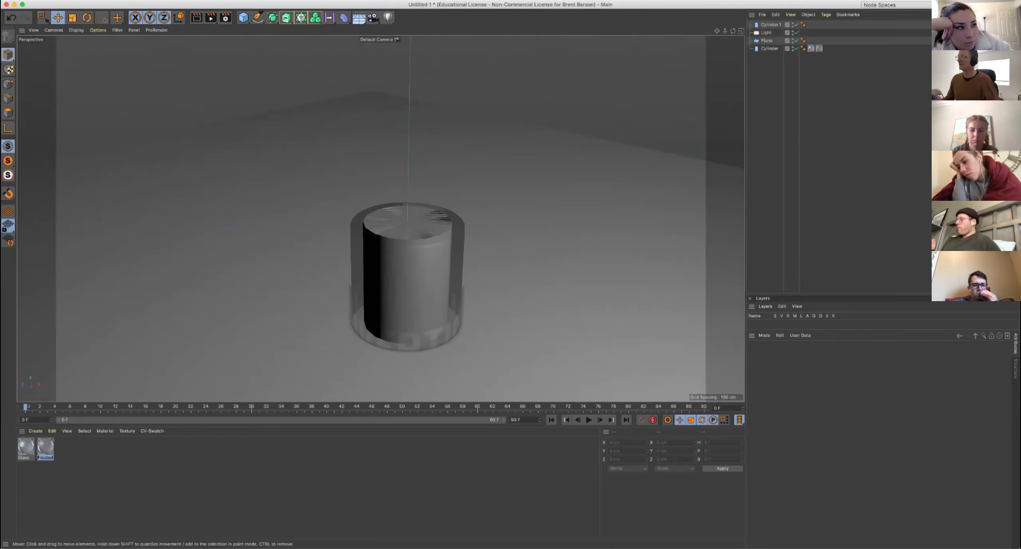
# Lower the inner cylinder by about 11 cm, and raise both cylinders together until the inner one sits at about Y 112 cm.
pyautogui.click(770, 24)
pyautogui.moveTo(406, 259); pyautogui.dragTo(406, 269)
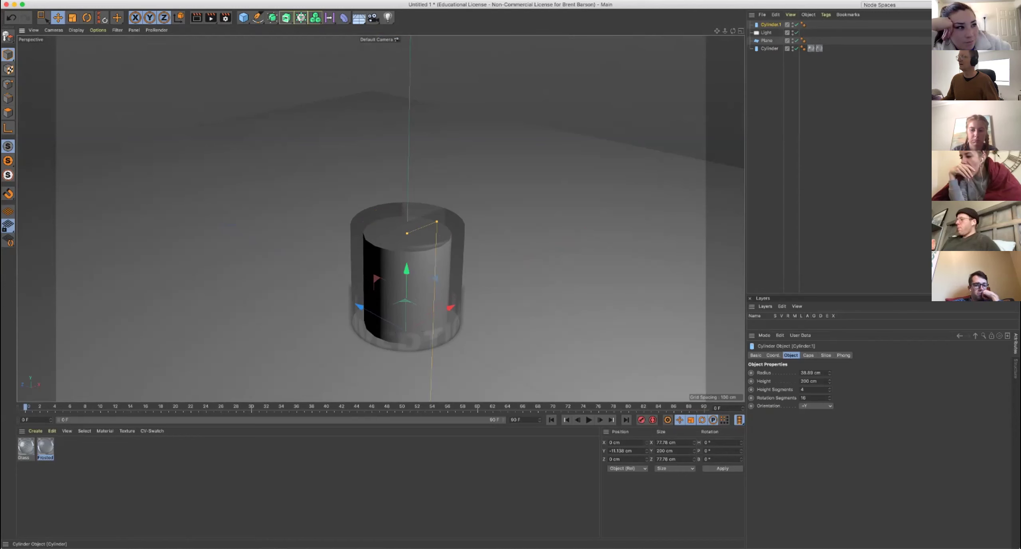
pyautogui.keyDown('super'); pyautogui.click(769, 48); pyautogui.keyUp('super')
pyautogui.moveTo(406, 264); pyautogui.dragTo(409, 134)
pyautogui.click(774, 79)
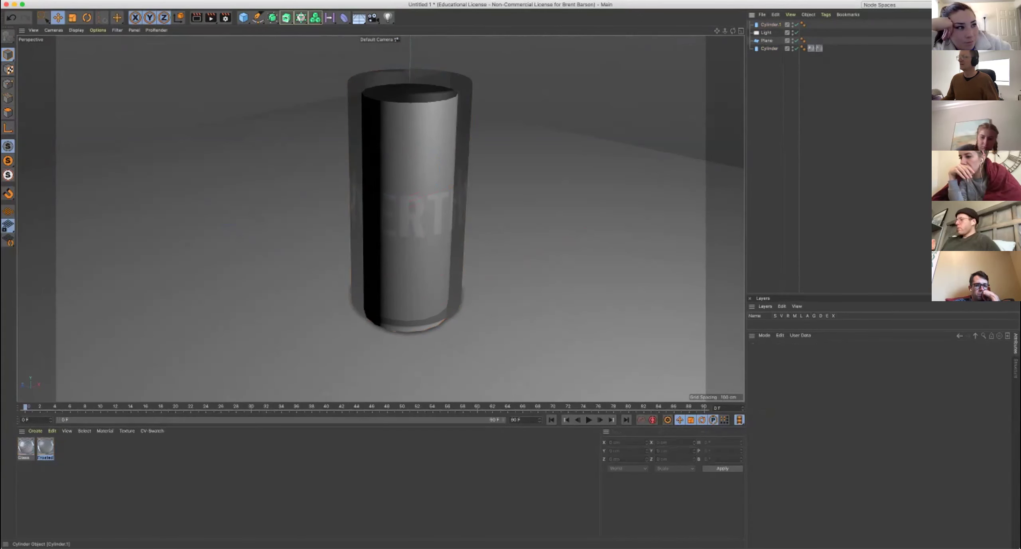
# Enable the fillet on the inner cylinder's caps.
pyautogui.click(770, 24)
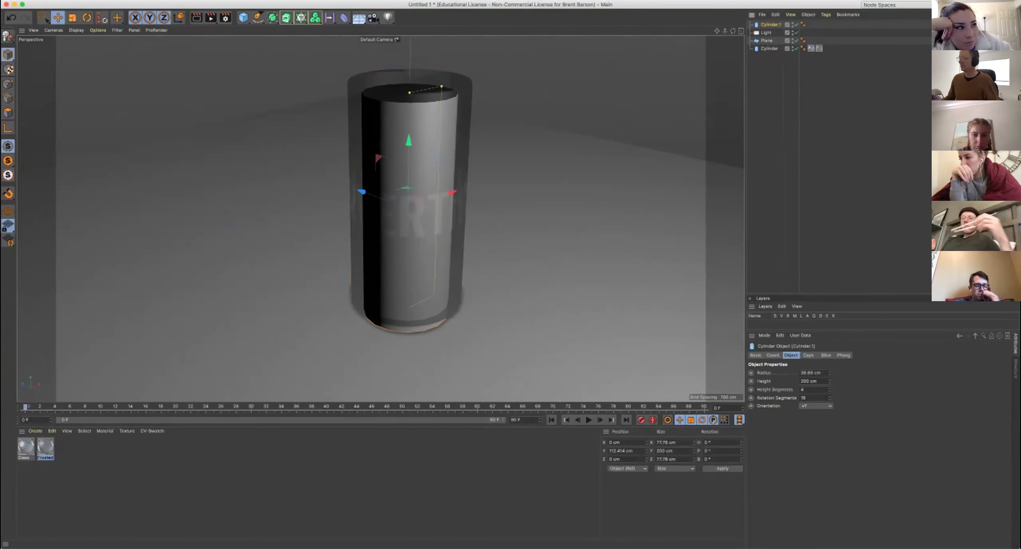
pyautogui.click(808, 355)
pyautogui.click(782, 391)
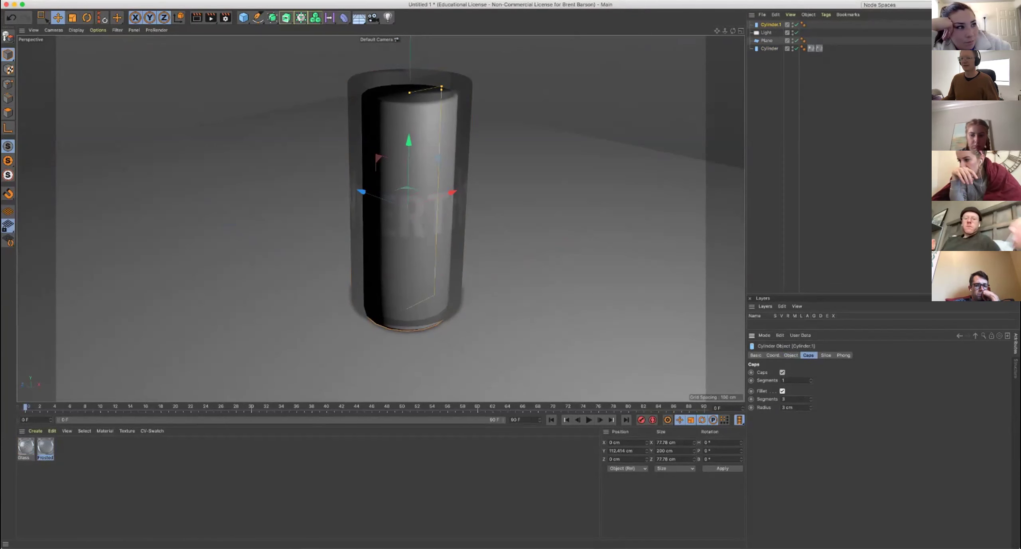
# Create a new material and name it pink.
pyautogui.press('super+n')
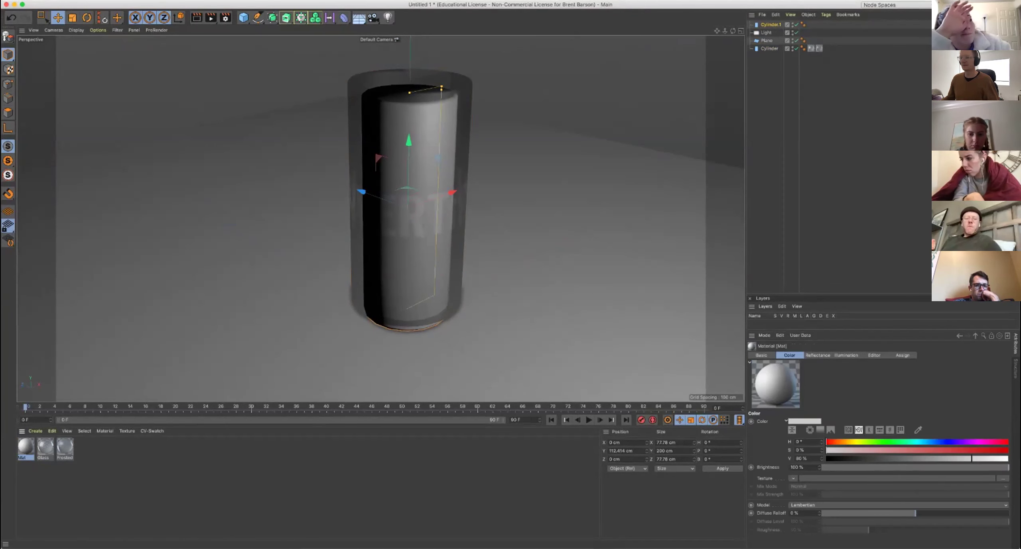
pyautogui.doubleClick(26, 447)
pyautogui.doubleClick(130, 117)
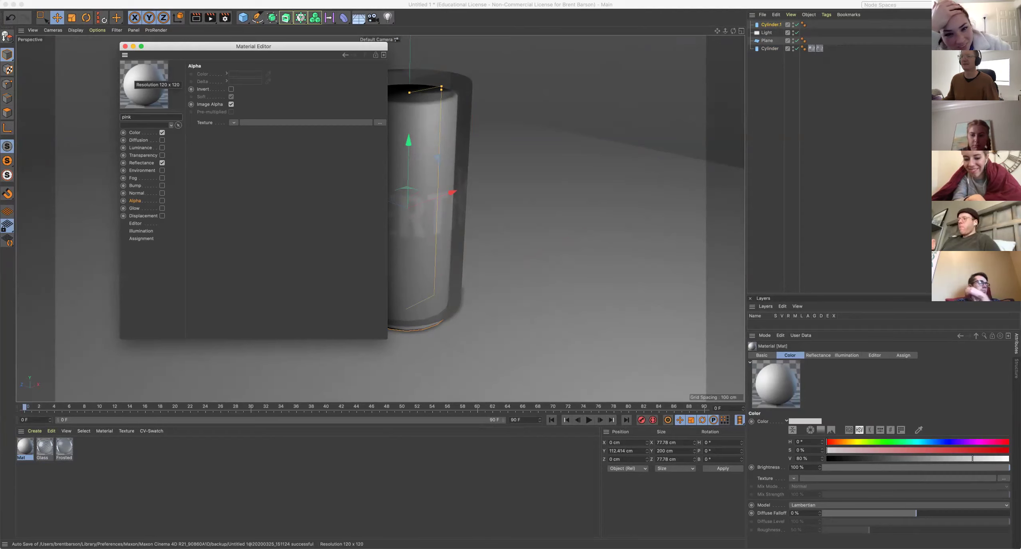
# Set the pink material's colour to hue 336° and saturation 60%, and apply the material to the inner cylinder.
pyautogui.click(135, 132)
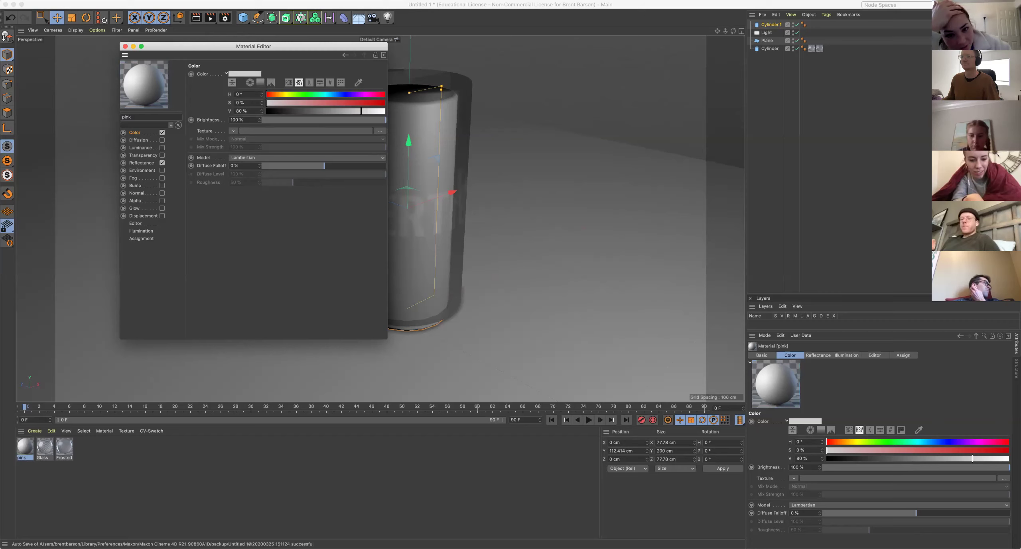
pyautogui.click(371, 94)
pyautogui.moveTo(371, 94); pyautogui.dragTo(375, 95)
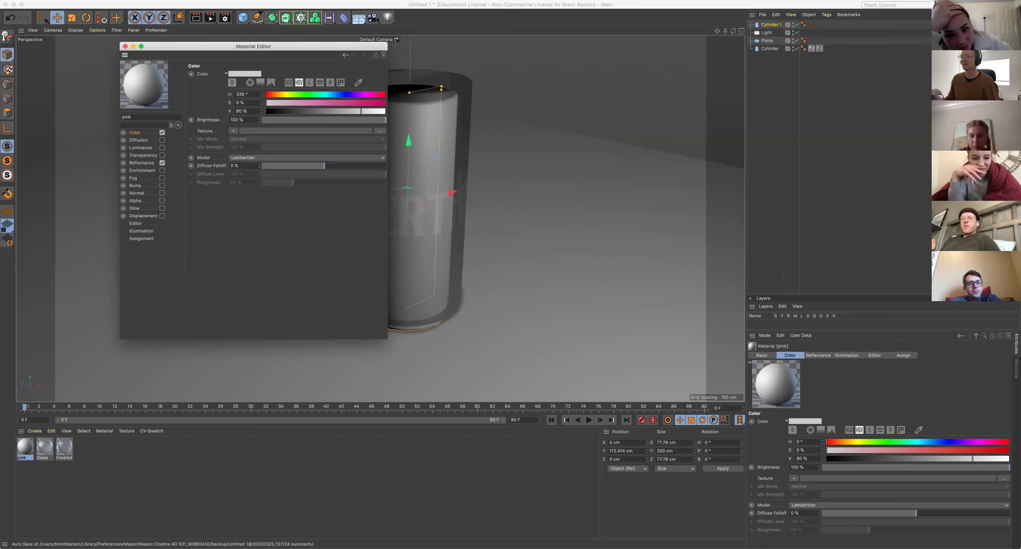
pyautogui.click(374, 102)
pyautogui.moveTo(374, 102); pyautogui.dragTo(337, 102)
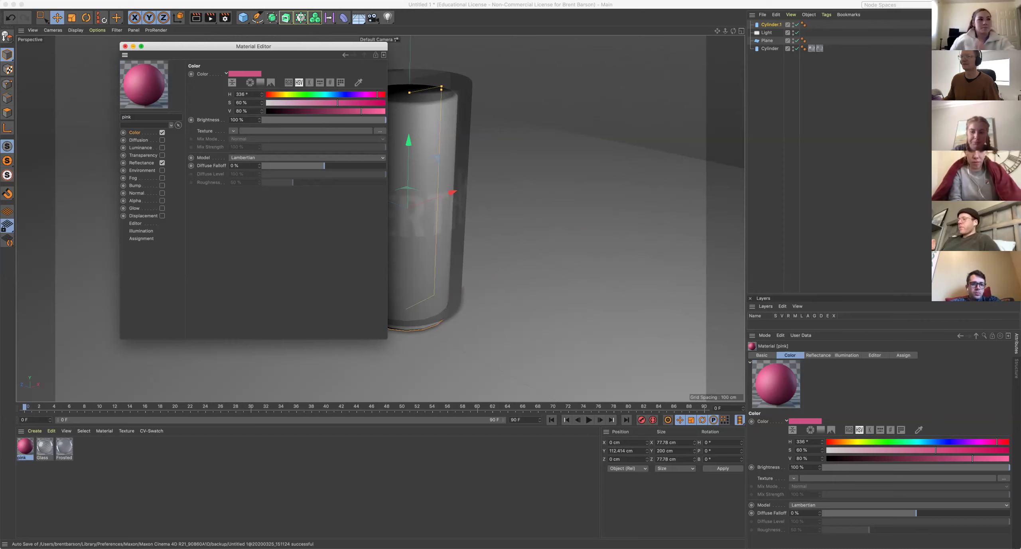
pyautogui.click(125, 47)
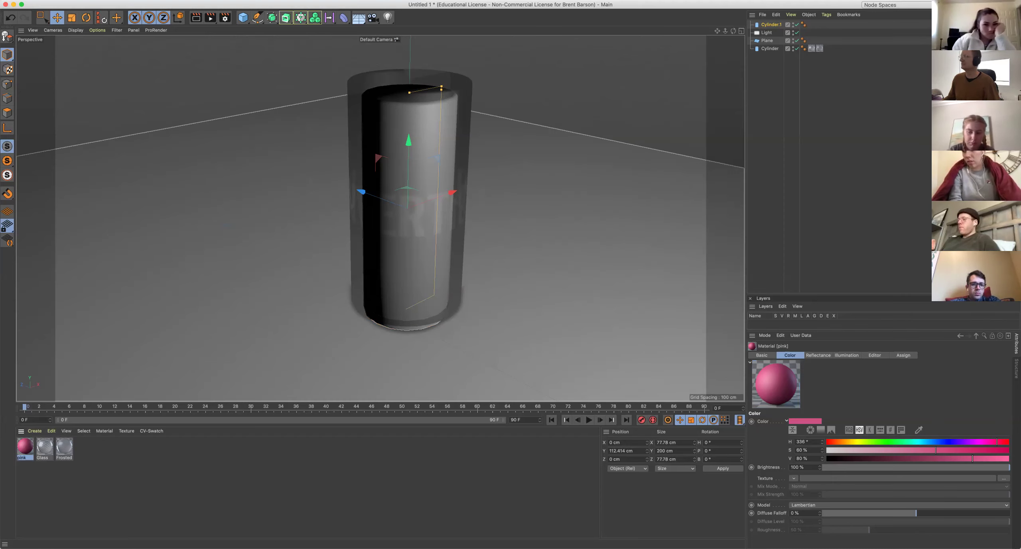
pyautogui.moveTo(25, 448); pyautogui.dragTo(770, 24)
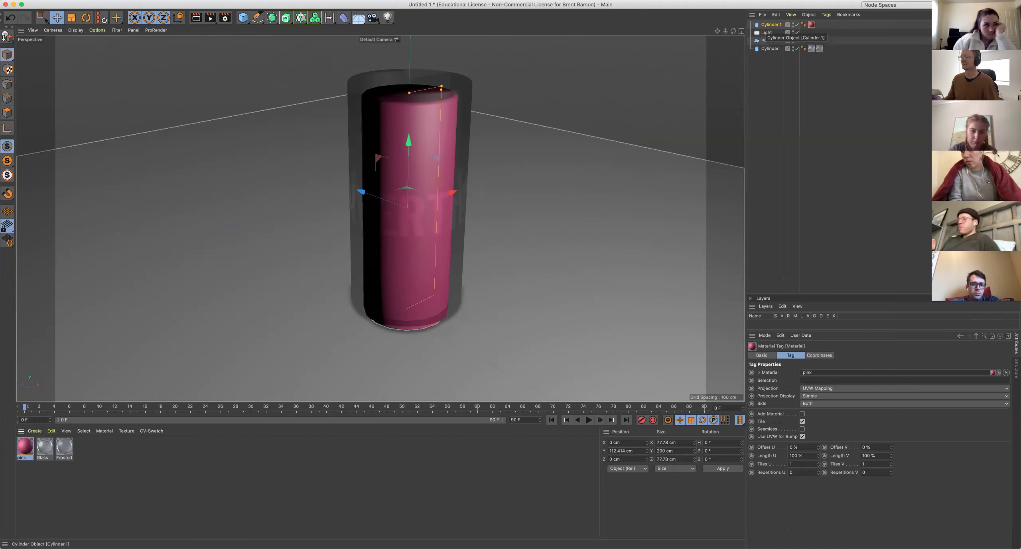
# Render a close-up of the lettering in front of the pink cylinder, and return to a full view with nothing selected.
pyautogui.moveTo(469, 207); pyautogui.dragTo(458, 200)
pyautogui.scroll(6, 456, 207)
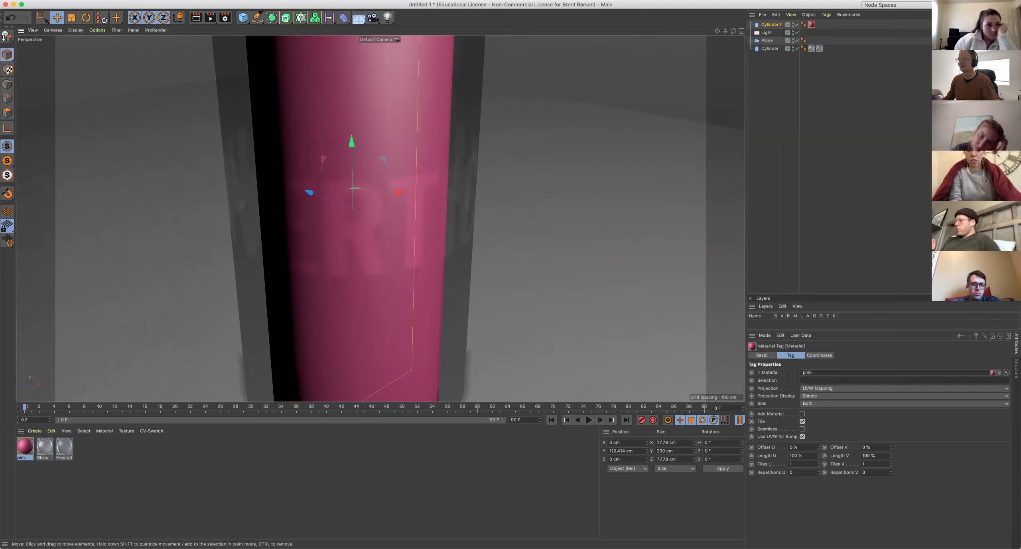
pyautogui.press('super+r')
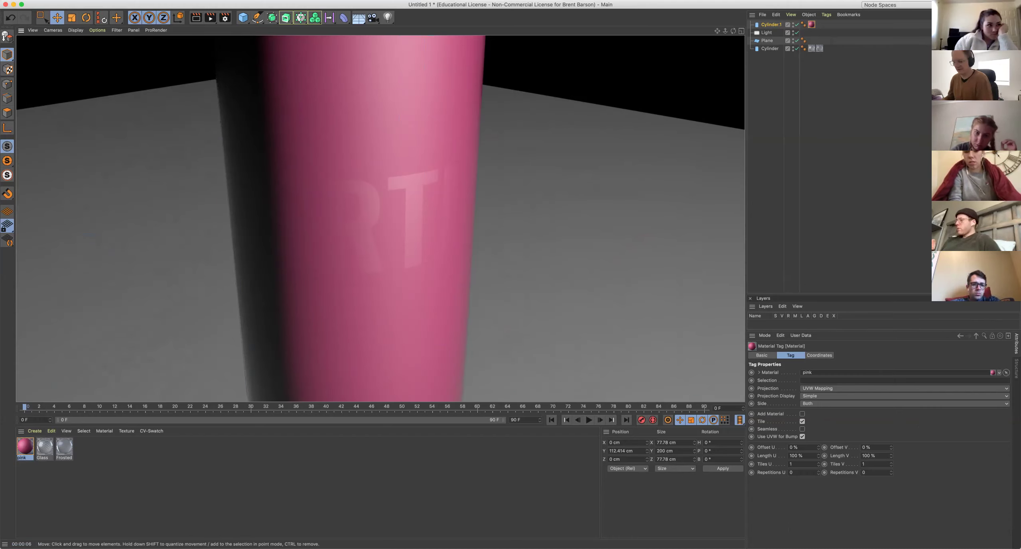
pyautogui.press('a')
pyautogui.scroll(-2, 455, 160)
pyautogui.moveTo(434, 144); pyautogui.dragTo(378, 206)
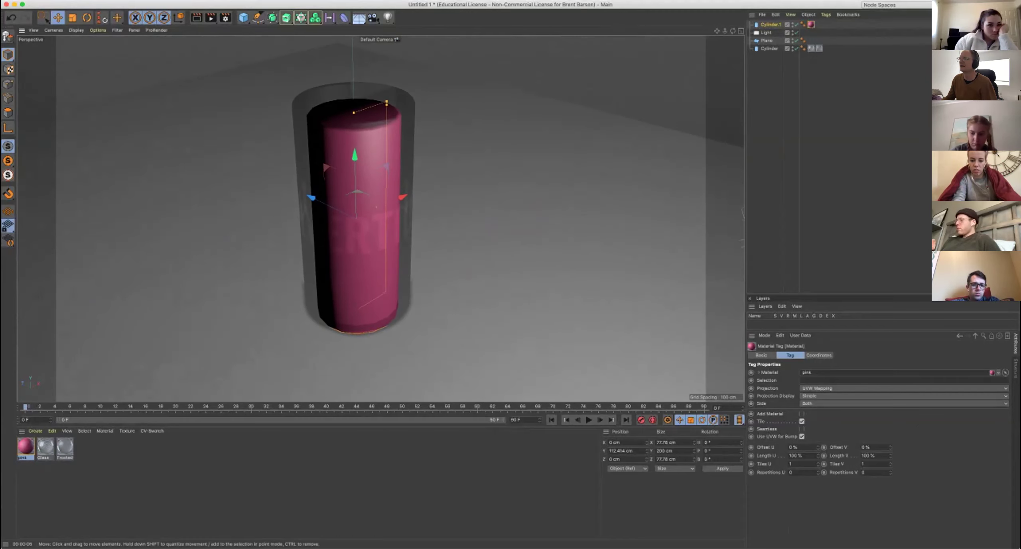
pyautogui.press('super+shift+a')
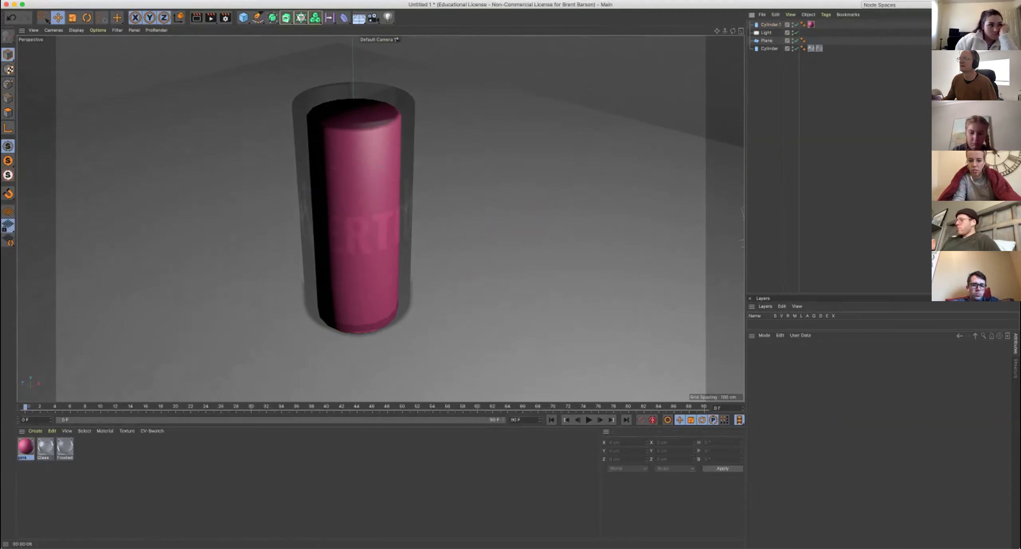